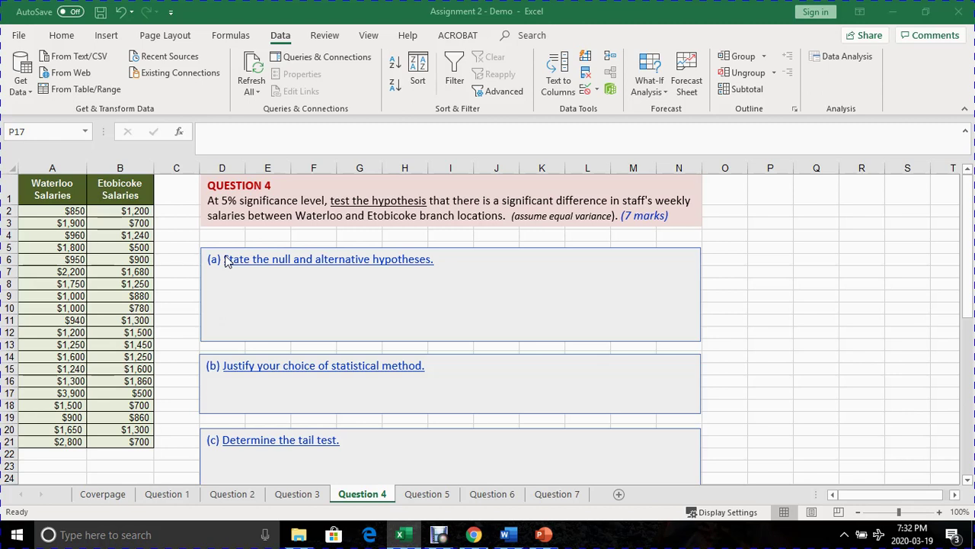
# Examine the Waterloo Salaries and Etobicoke Salaries columns on the Question 4 sheet.
pyautogui.click(53, 162)
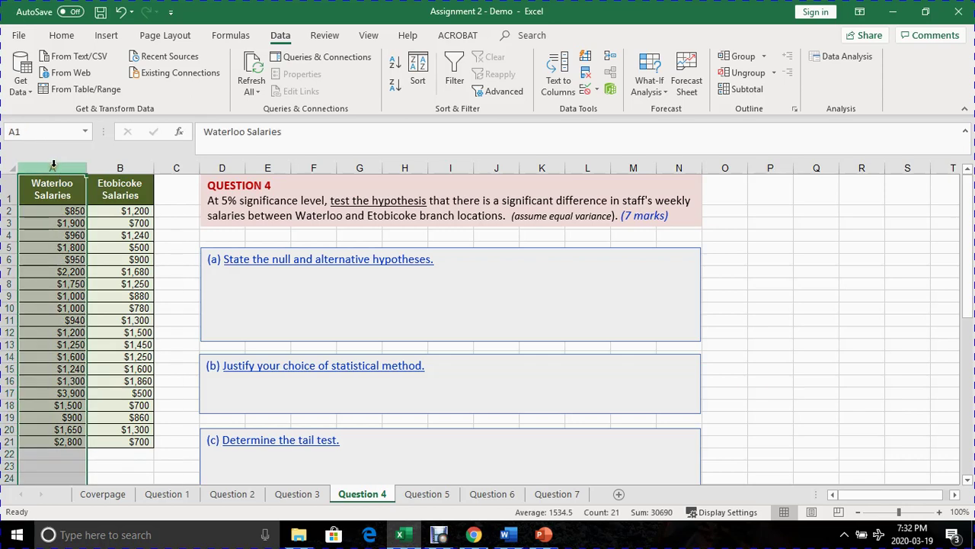
pyautogui.click(104, 165)
pyautogui.click(78, 220)
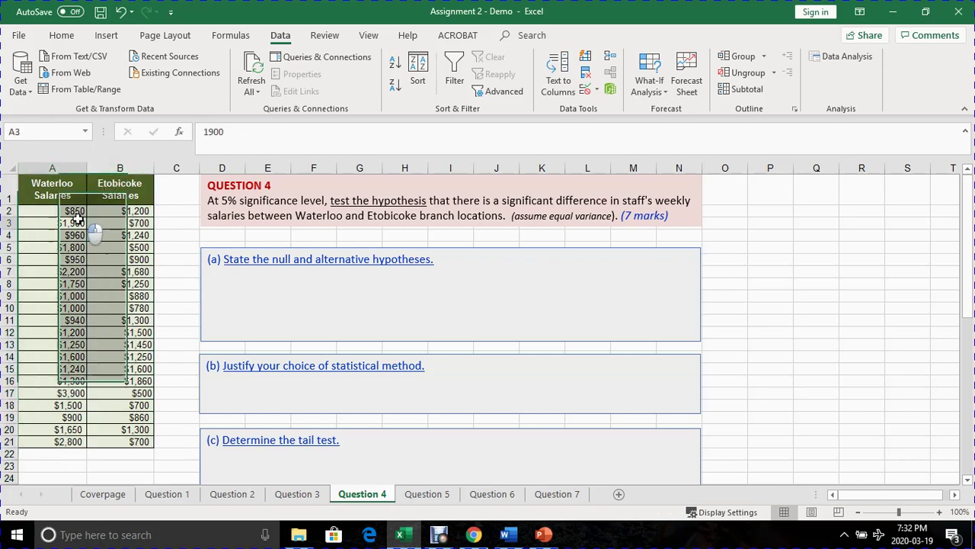
pyautogui.click(67, 168)
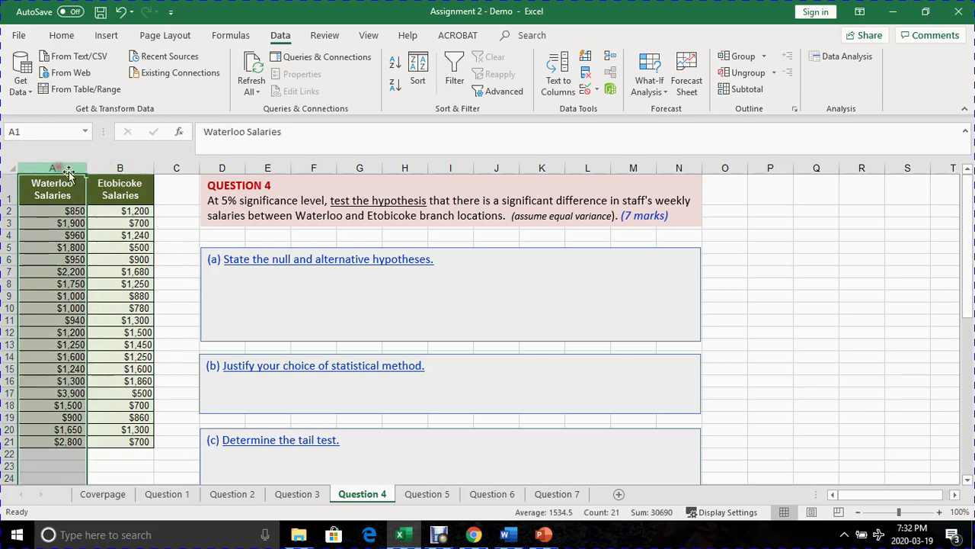
pyautogui.click(116, 237)
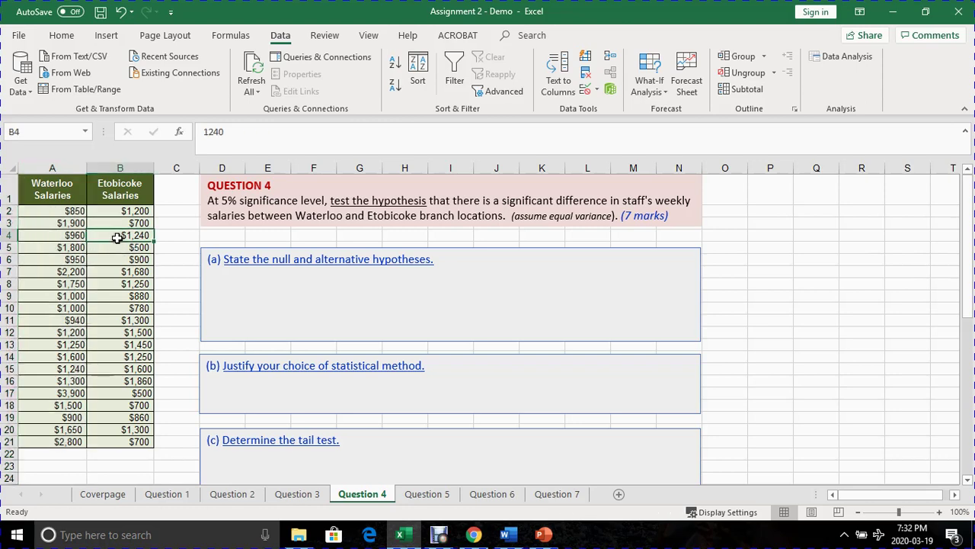
pyautogui.click(76, 260)
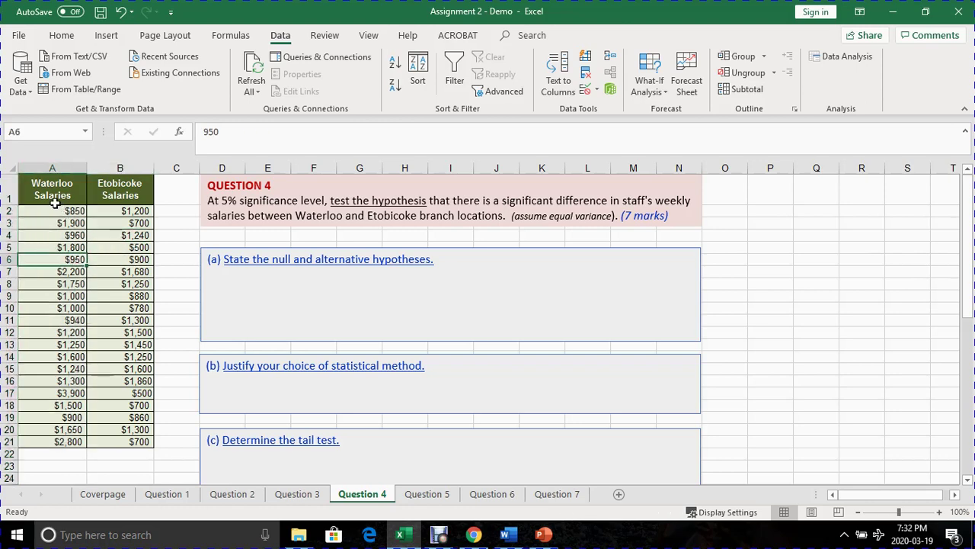
pyautogui.click(54, 165)
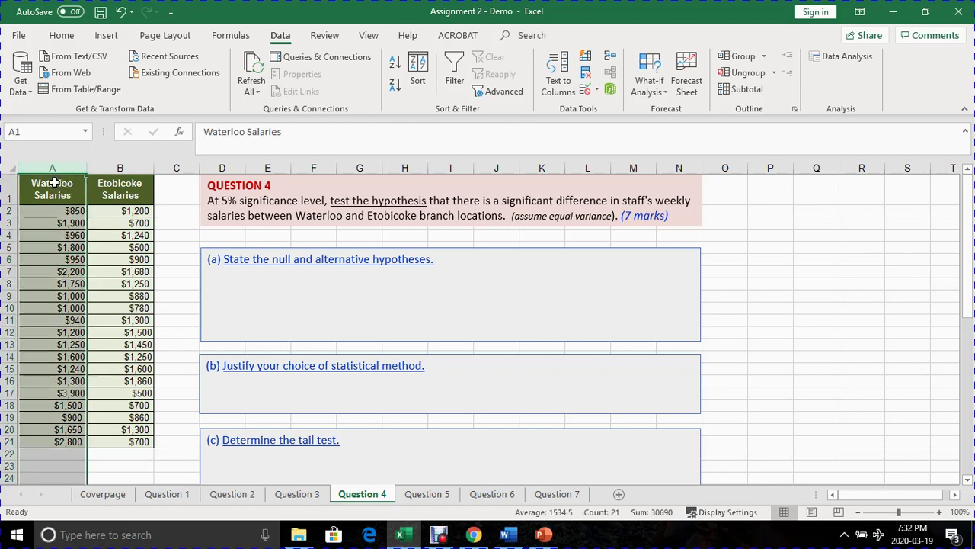
pyautogui.click(51, 234)
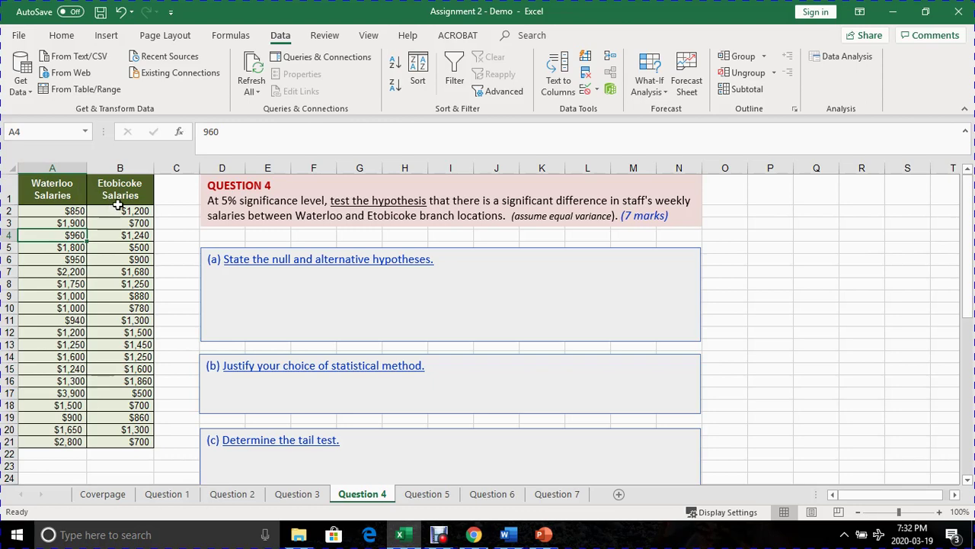
pyautogui.click(114, 237)
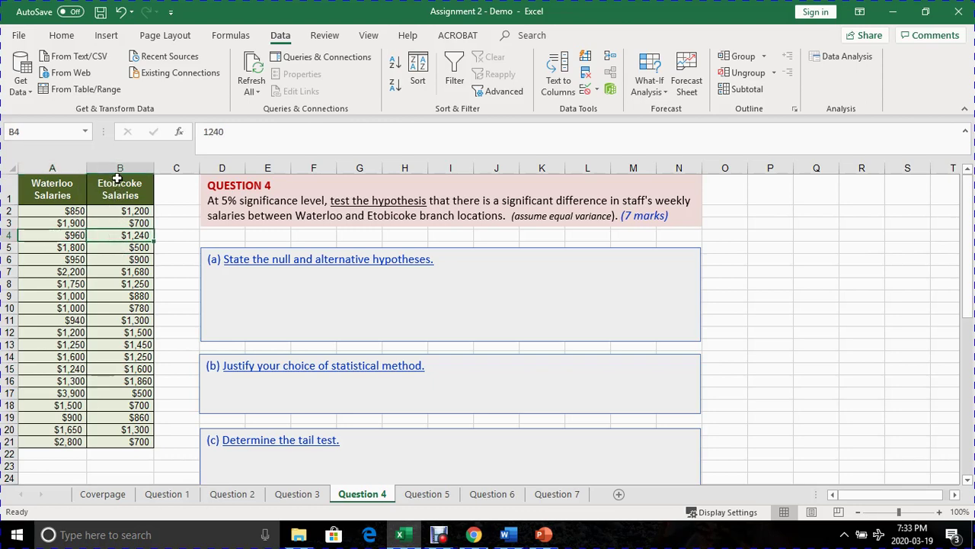
pyautogui.click(119, 166)
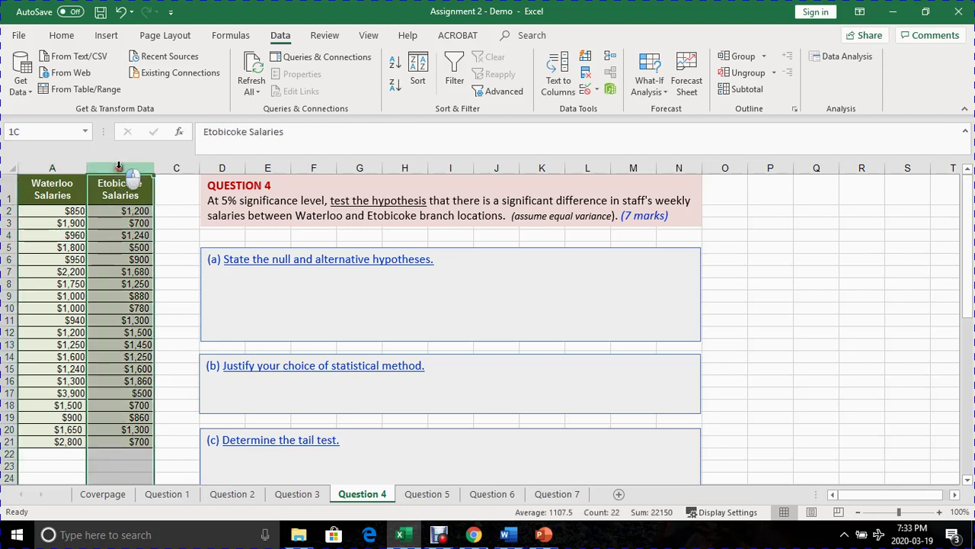
pyautogui.click(120, 259)
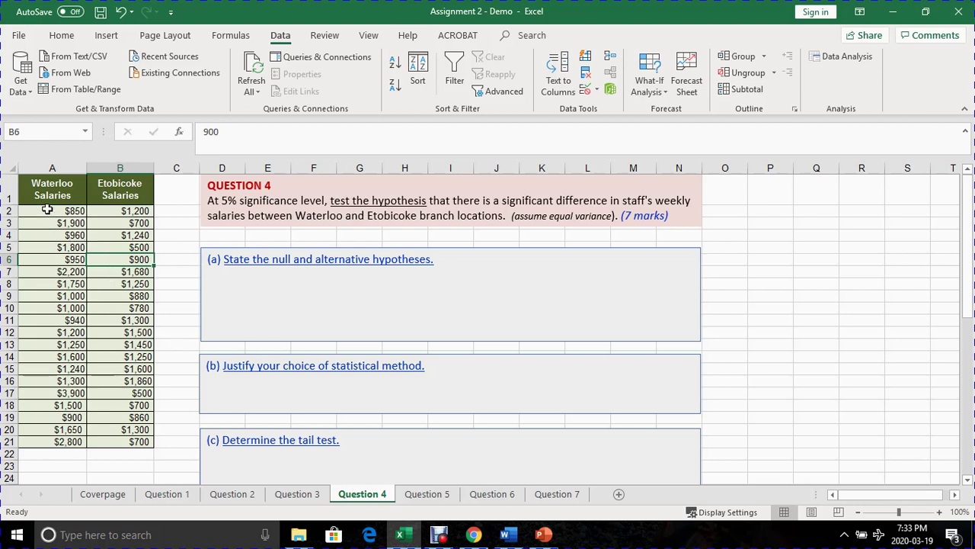
pyautogui.click(55, 168)
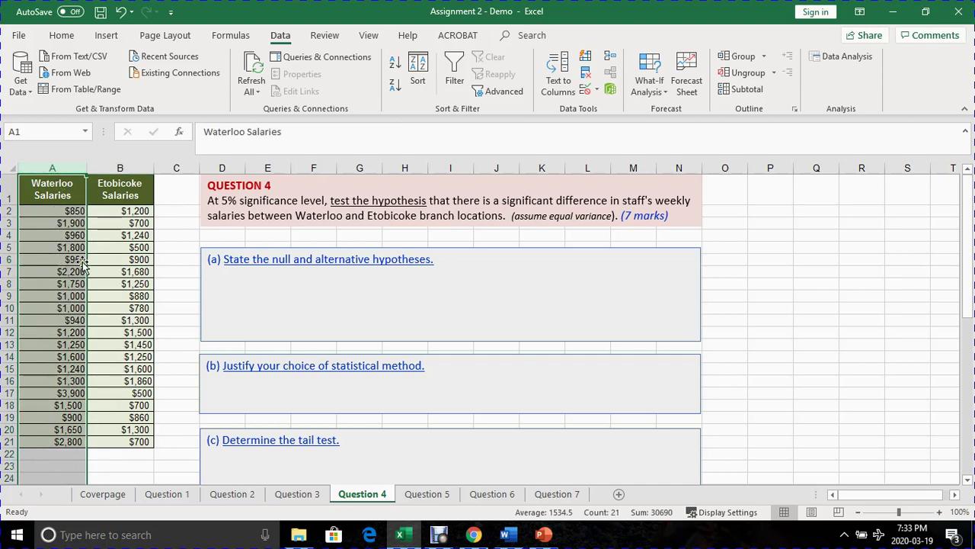
pyautogui.click(119, 242)
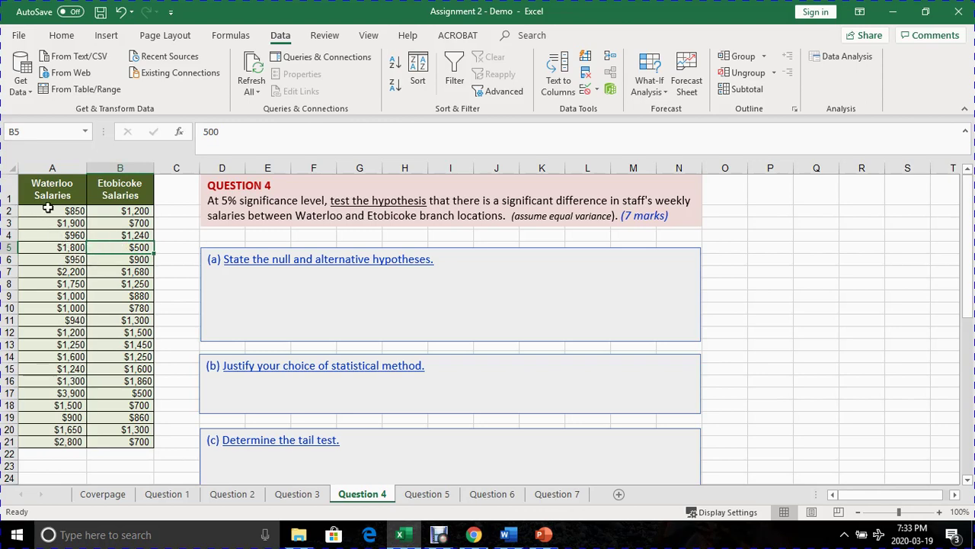
pyautogui.click(52, 161)
pyautogui.click(103, 168)
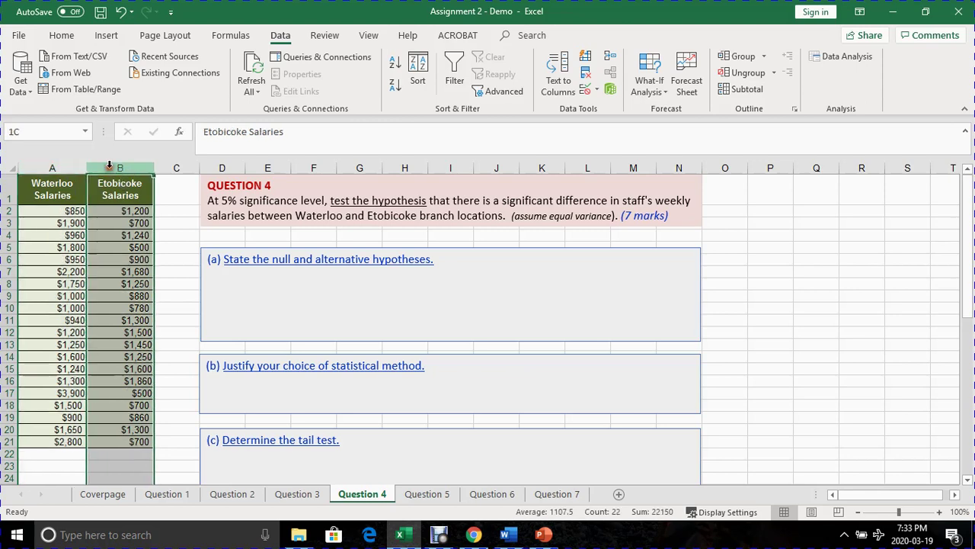
pyautogui.click(76, 166)
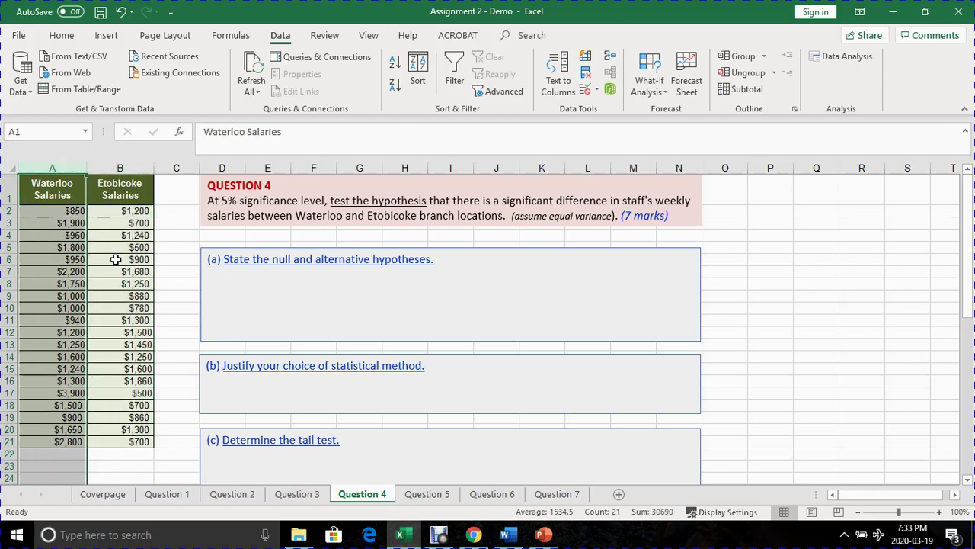
pyautogui.click(115, 261)
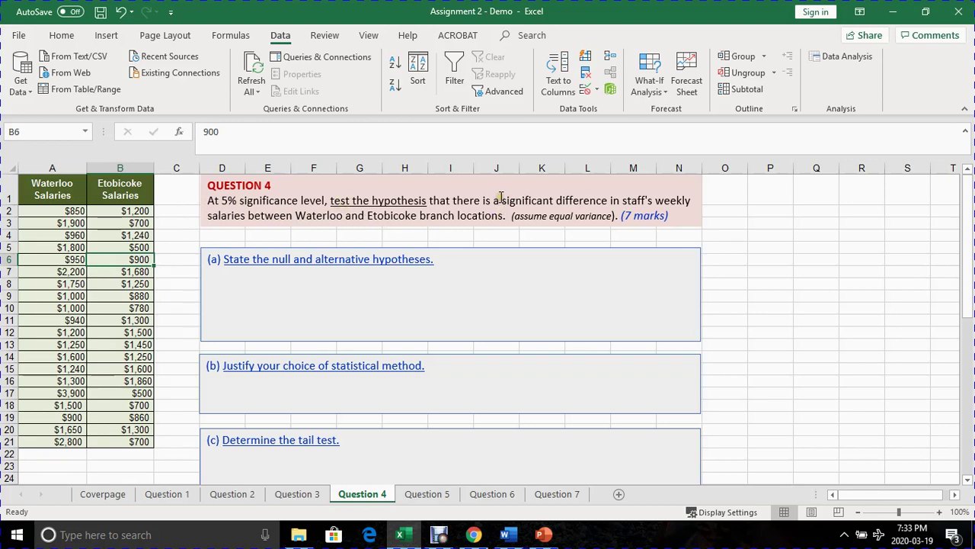
# Underline the words "significant difference" in the Question 4 text box.
pyautogui.moveTo(501, 197)
pyautogui.mouseDown()
pyautogui.moveTo(605, 224)
pyautogui.moveTo(608, 202)
pyautogui.mouseUp()
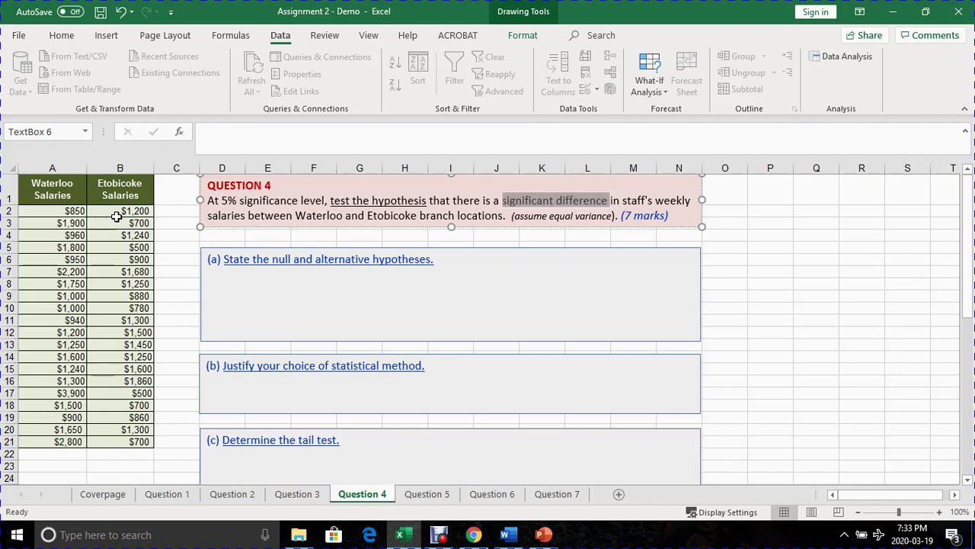
pyautogui.click(120, 199)
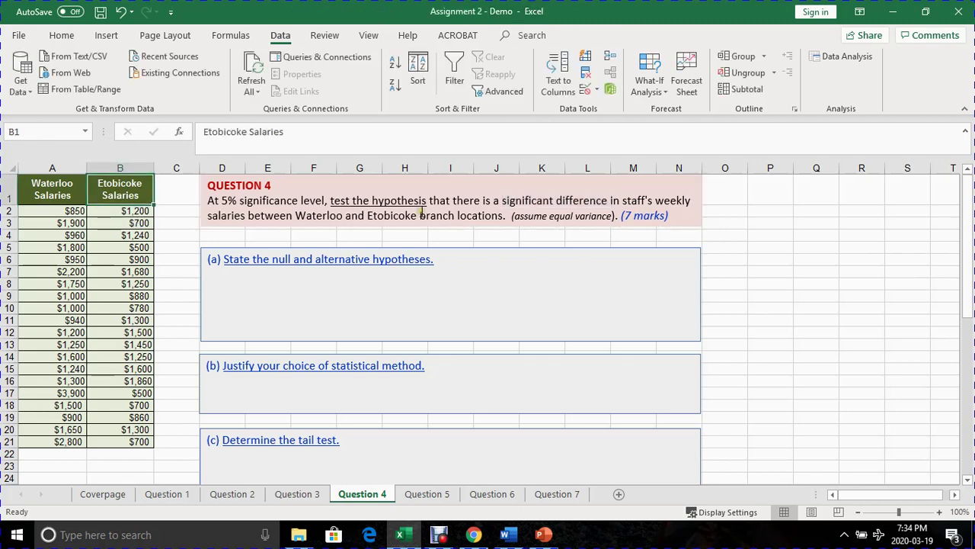
pyautogui.moveTo(502, 202)
pyautogui.mouseDown()
pyautogui.moveTo(568, 217)
pyautogui.moveTo(601, 215)
pyautogui.moveTo(602, 200)
pyautogui.mouseUp()
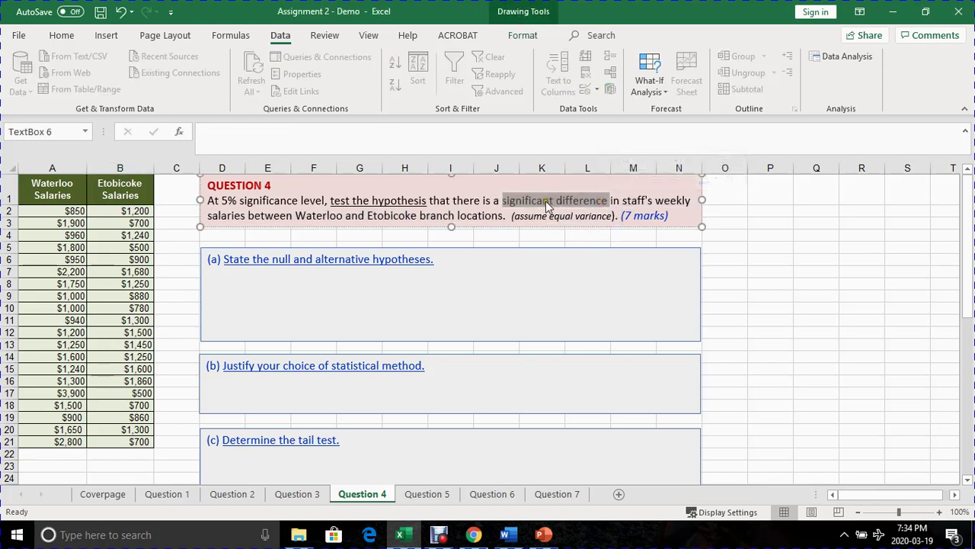
pyautogui.click(523, 213)
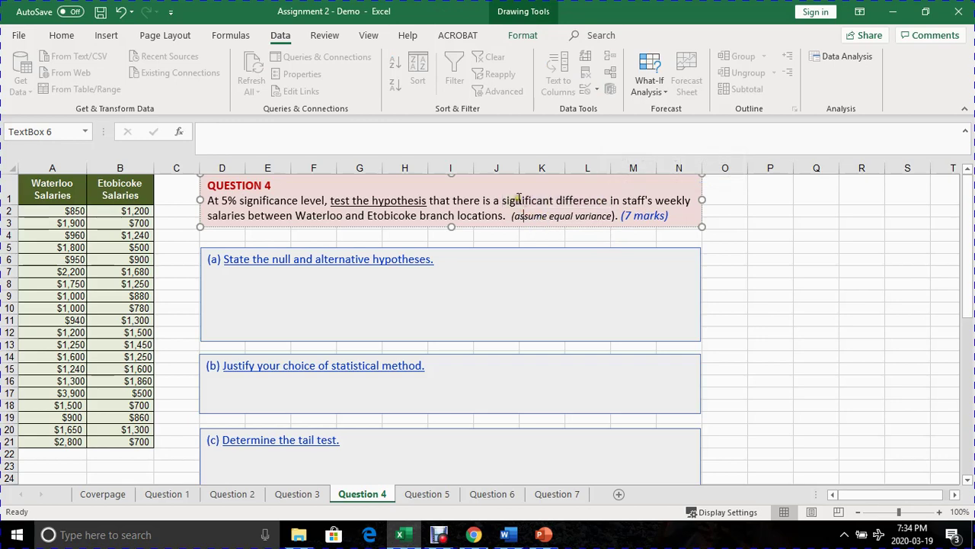
pyautogui.click(609, 200)
pyautogui.moveTo(503, 202); pyautogui.dragTo(591, 203)
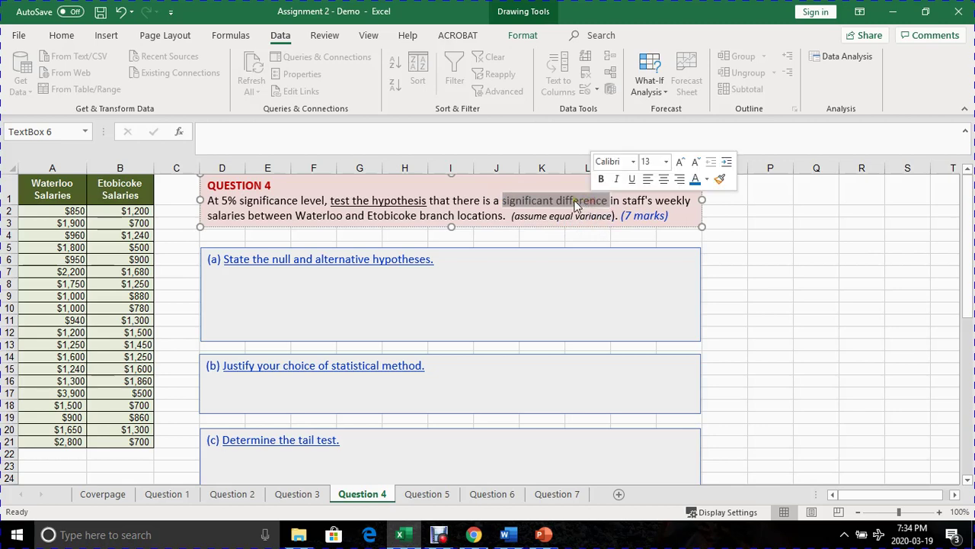
pyautogui.click(63, 35)
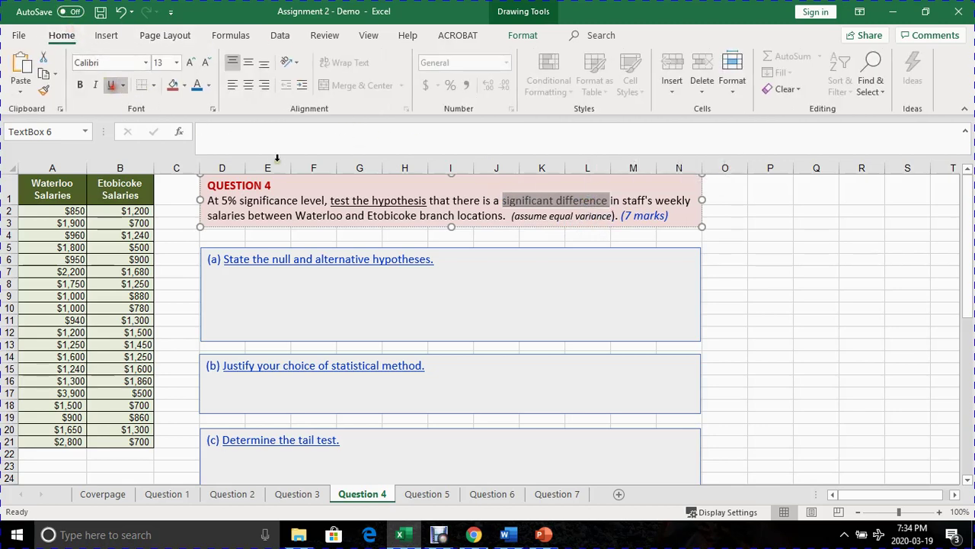
pyautogui.click(506, 216)
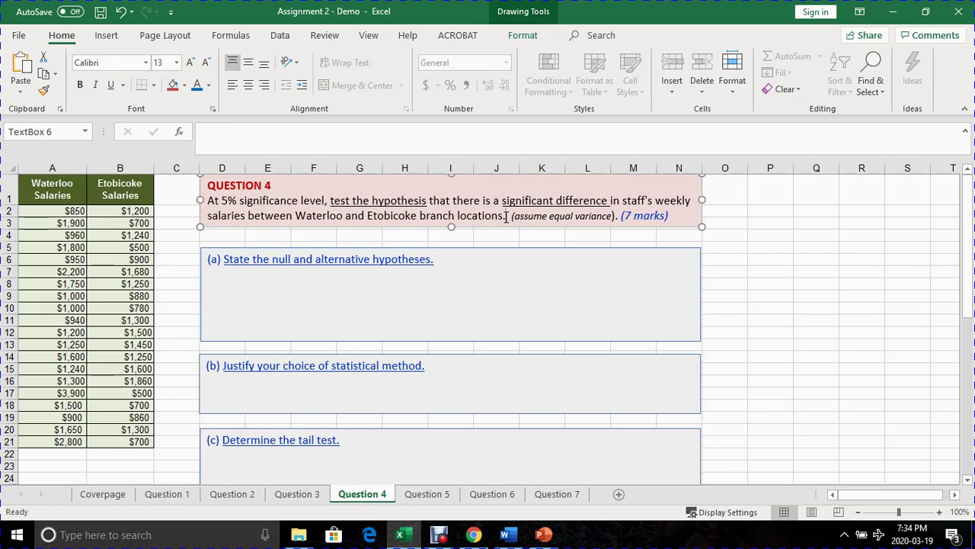
pyautogui.moveTo(130, 283); pyautogui.dragTo(129, 273)
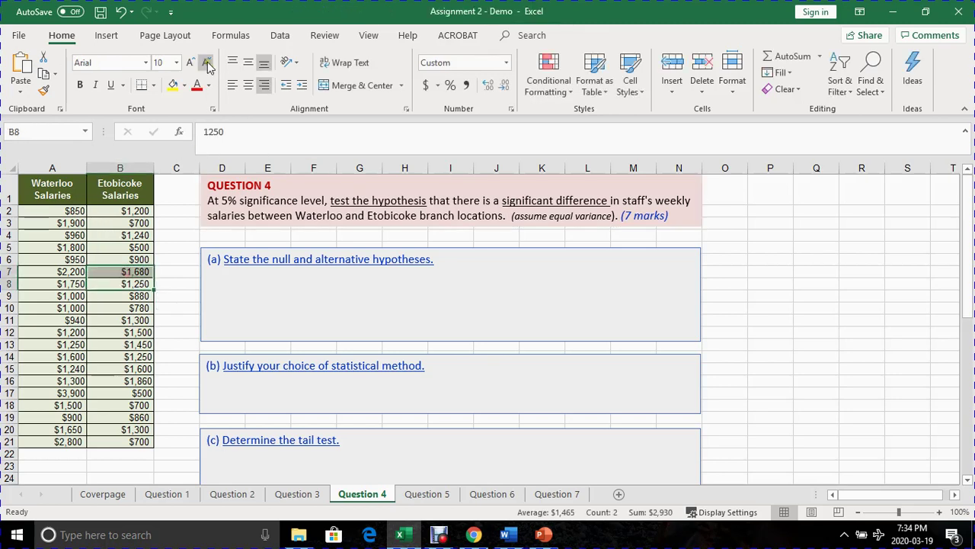
# Start the Data Analysis tool "t-Test: Two-Sample Assuming Equal Variances".
pyautogui.click(279, 35)
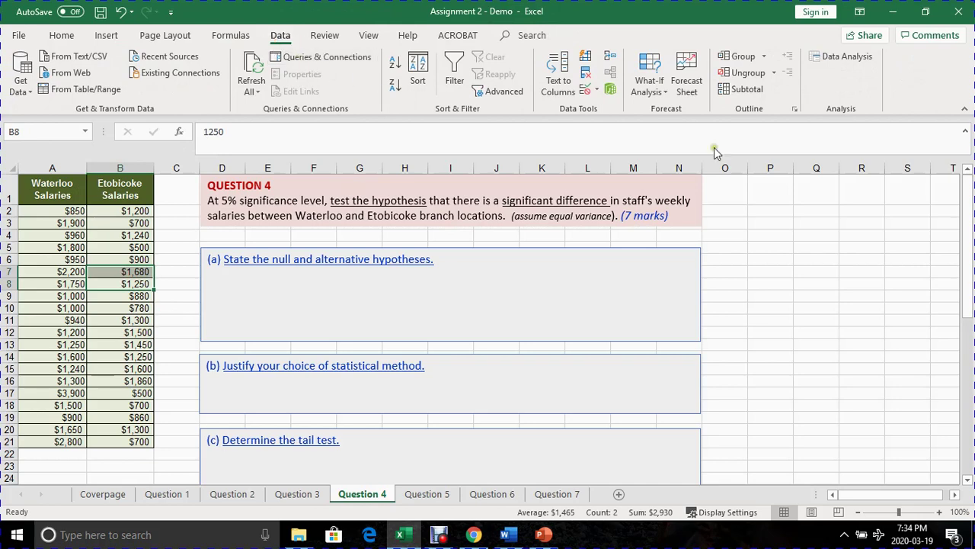
pyautogui.click(851, 56)
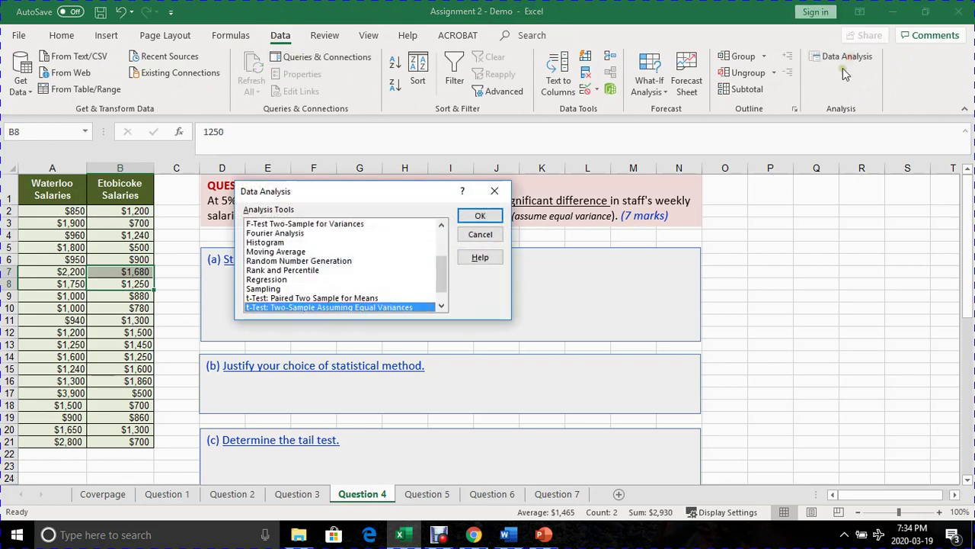
pyautogui.moveTo(402, 190); pyautogui.dragTo(633, 192)
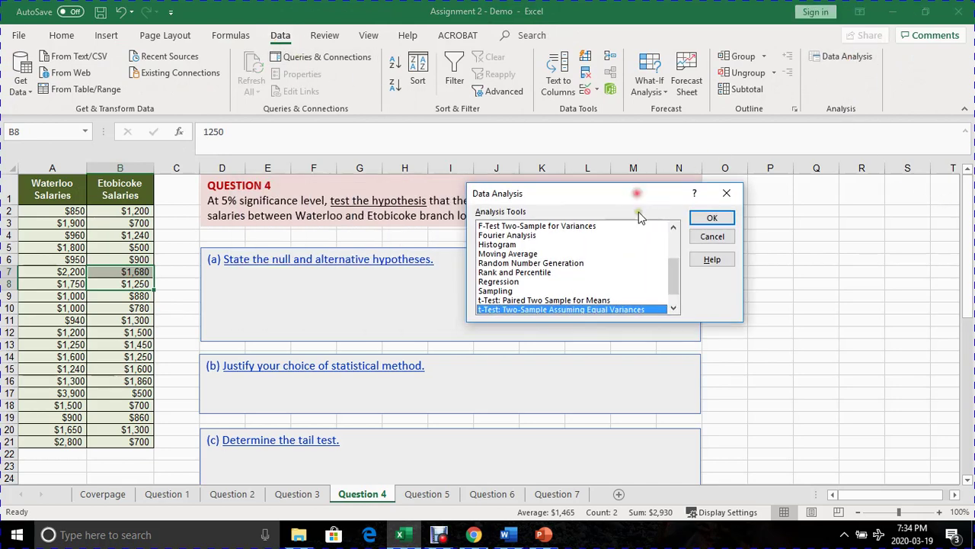
pyautogui.moveTo(675, 287); pyautogui.dragTo(676, 300)
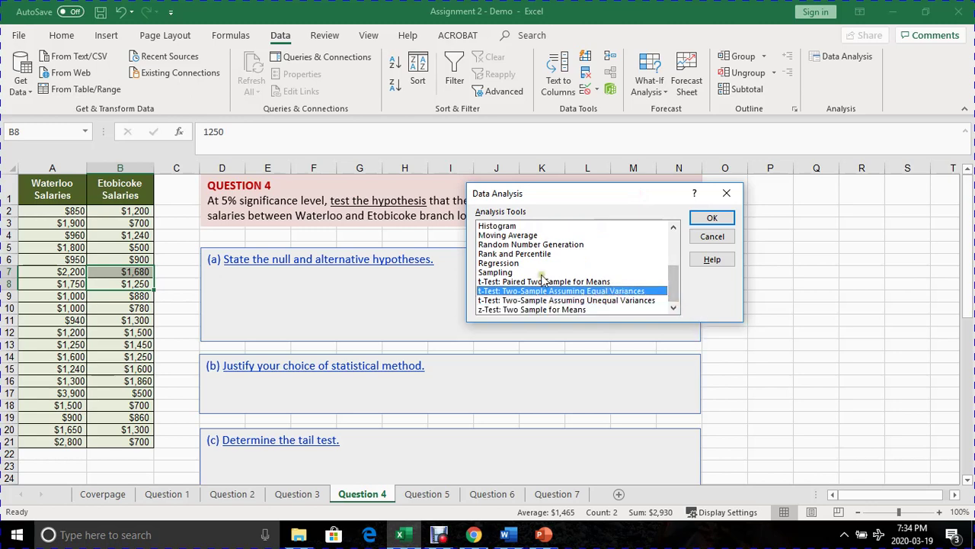
pyautogui.moveTo(550, 200); pyautogui.dragTo(555, 232)
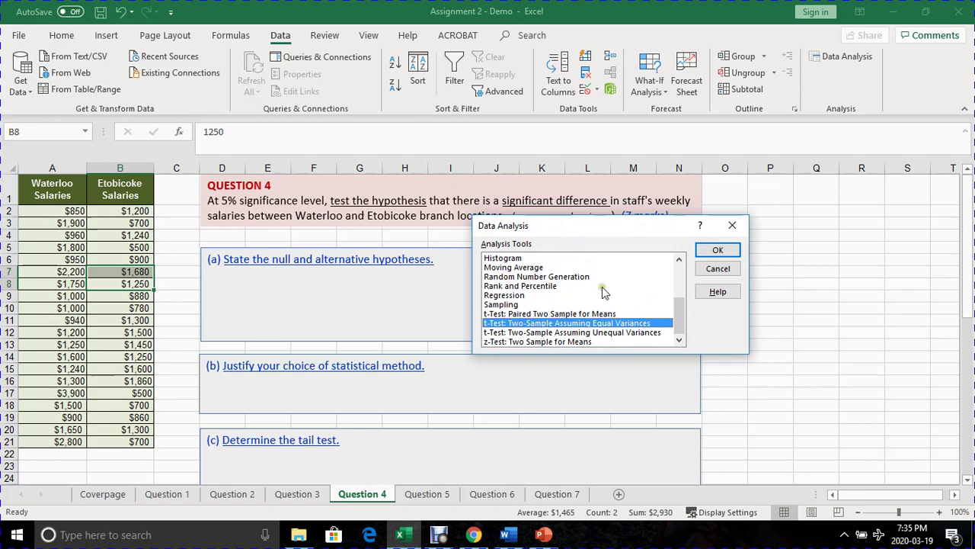
pyautogui.moveTo(560, 221); pyautogui.dragTo(569, 259)
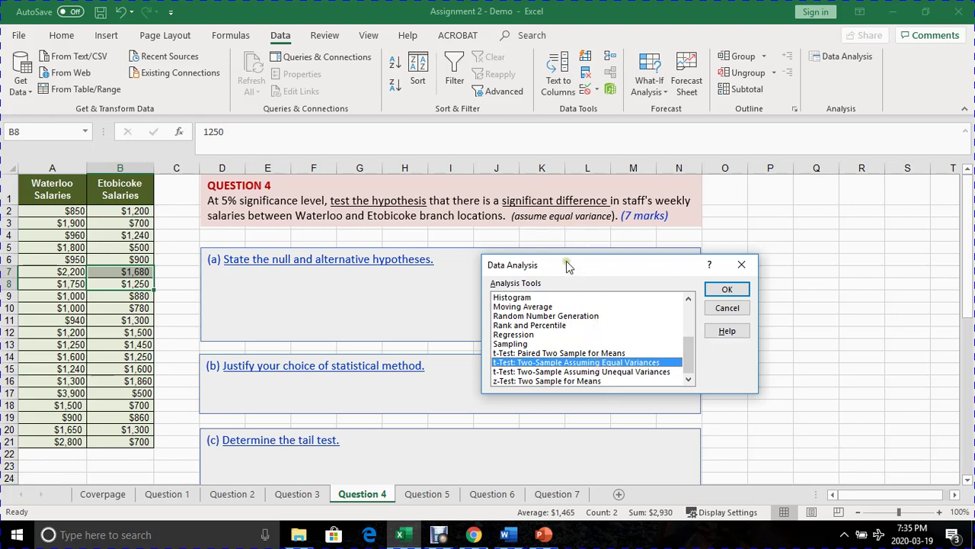
pyautogui.moveTo(566, 265); pyautogui.dragTo(522, 222)
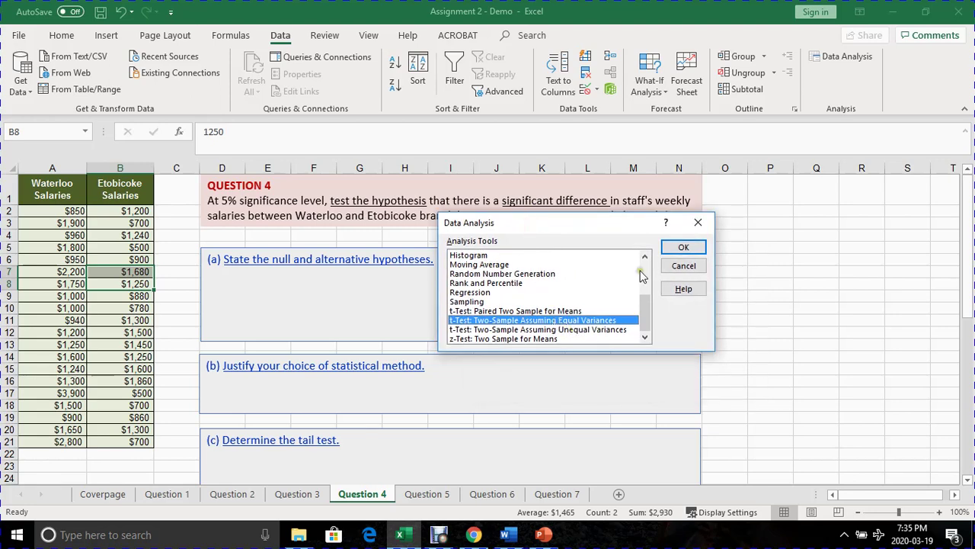
pyautogui.click(680, 249)
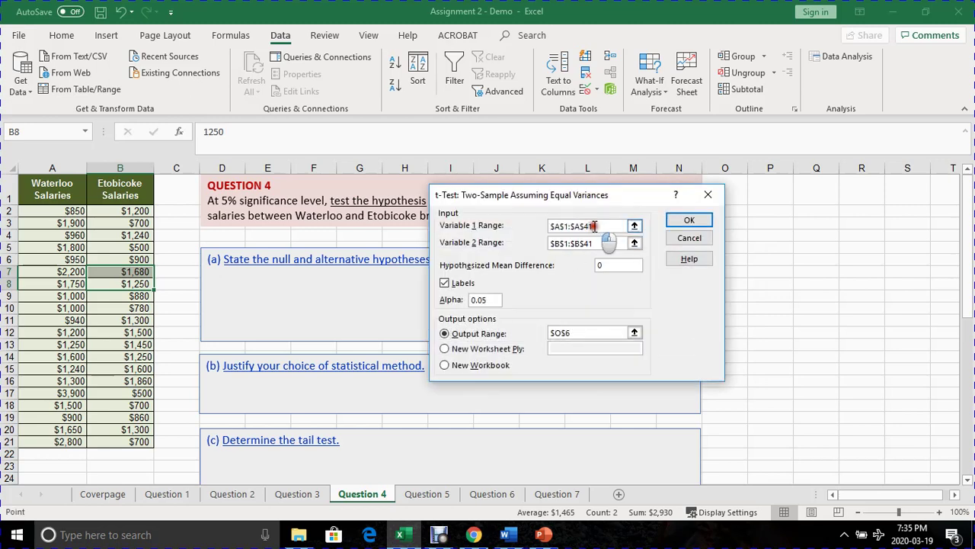
# Clear the existing Variable 1 and Variable 2 ranges in the t-test settings.
pyautogui.moveTo(602, 226); pyautogui.dragTo(549, 226)
pyautogui.press('BackSpace')
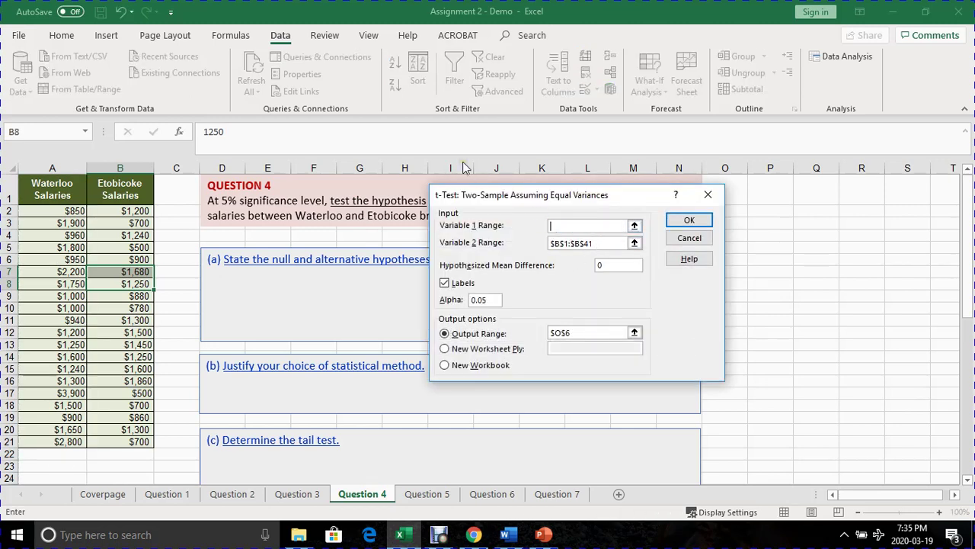
pyautogui.click(603, 244)
pyautogui.moveTo(605, 243); pyautogui.dragTo(523, 244)
pyautogui.press('BackSpace')
# Set the t-test's Variable 1 range to the Waterloo salaries with their header, $A$1:$A$21.
pyautogui.moveTo(601, 208); pyautogui.dragTo(532, 215)
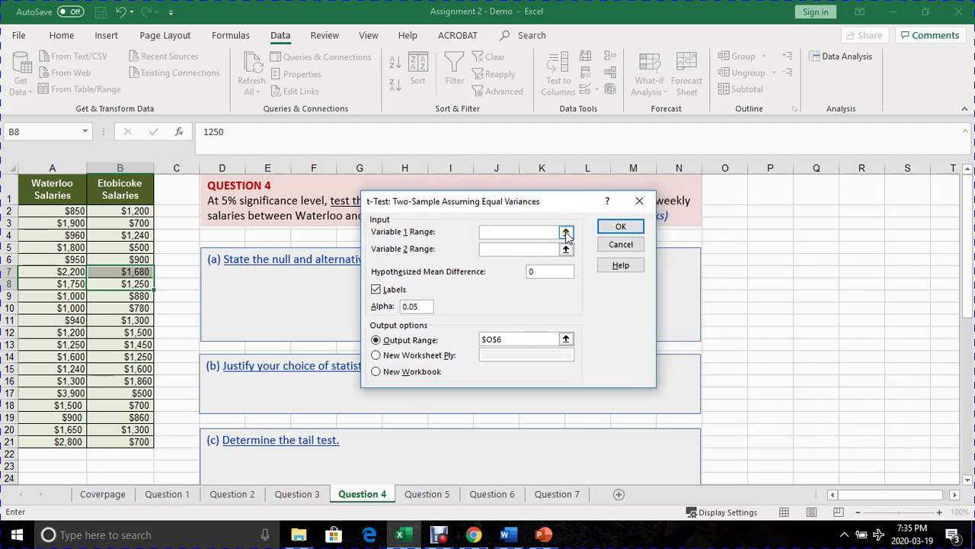
pyautogui.click(566, 235)
pyautogui.click(566, 233)
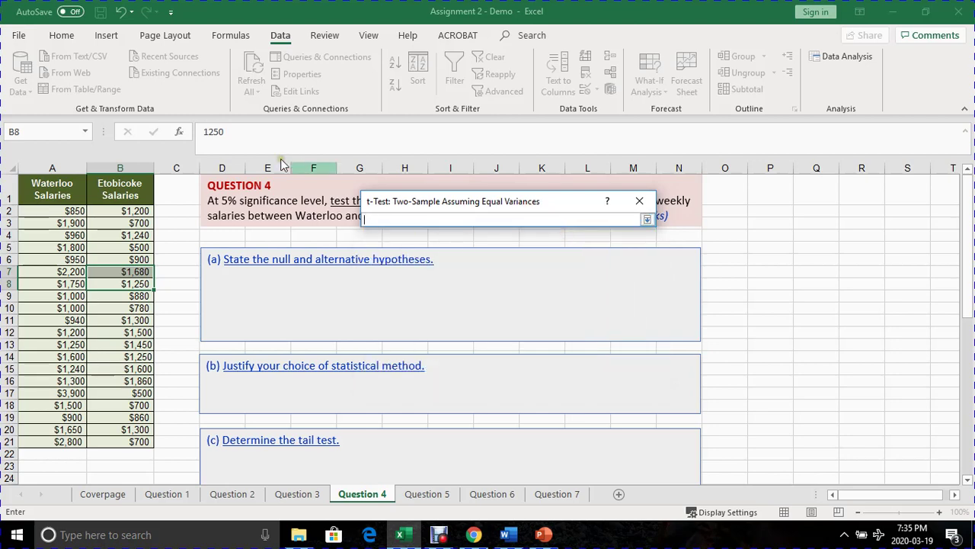
pyautogui.moveTo(59, 195); pyautogui.dragTo(70, 438)
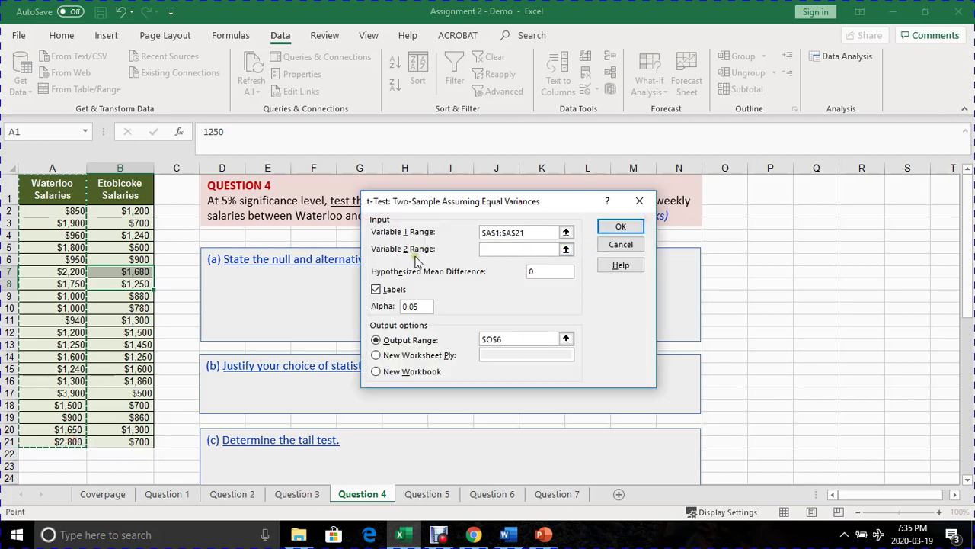
# Set the t-test's Variable 2 range to the Etobicoke salaries with their header, $B$1:$B$21.
pyautogui.click(565, 249)
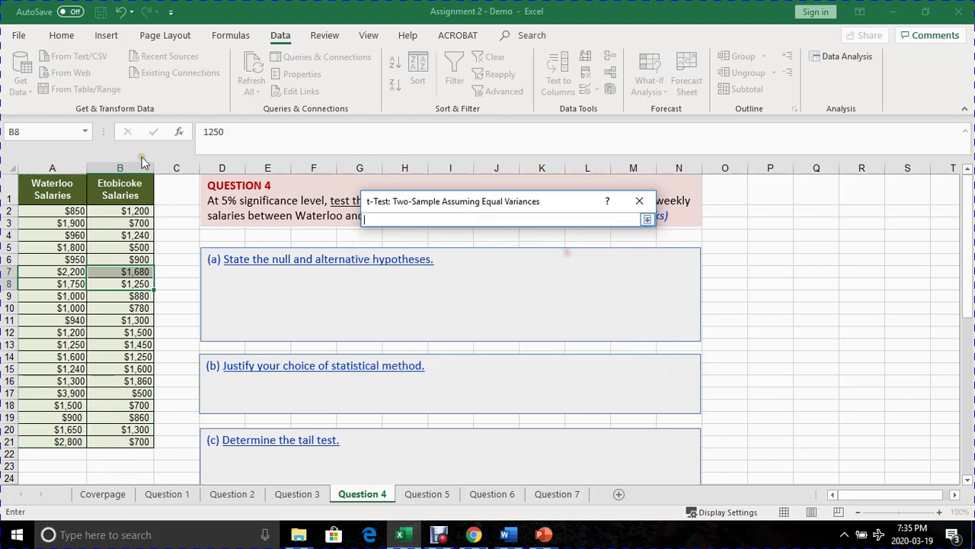
pyautogui.moveTo(126, 189); pyautogui.dragTo(131, 440)
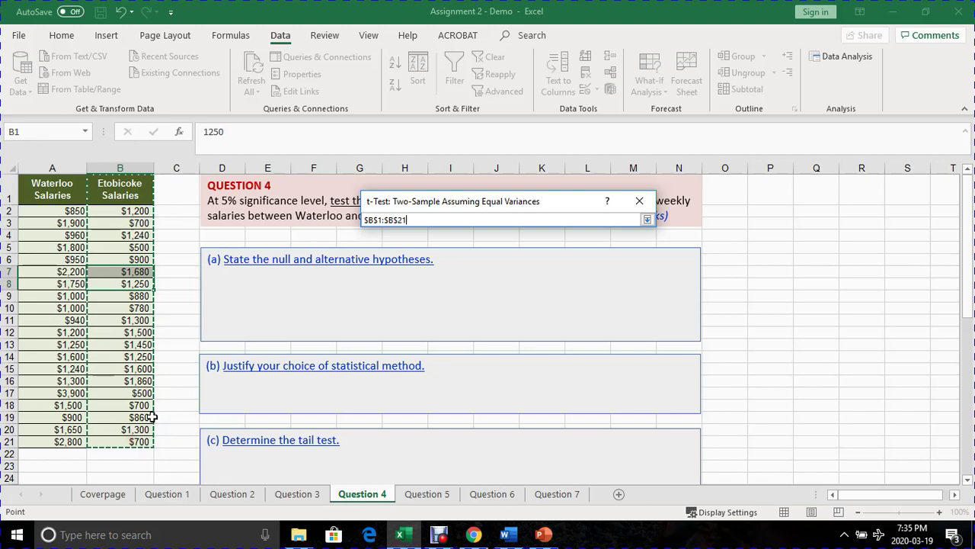
pyautogui.click(647, 219)
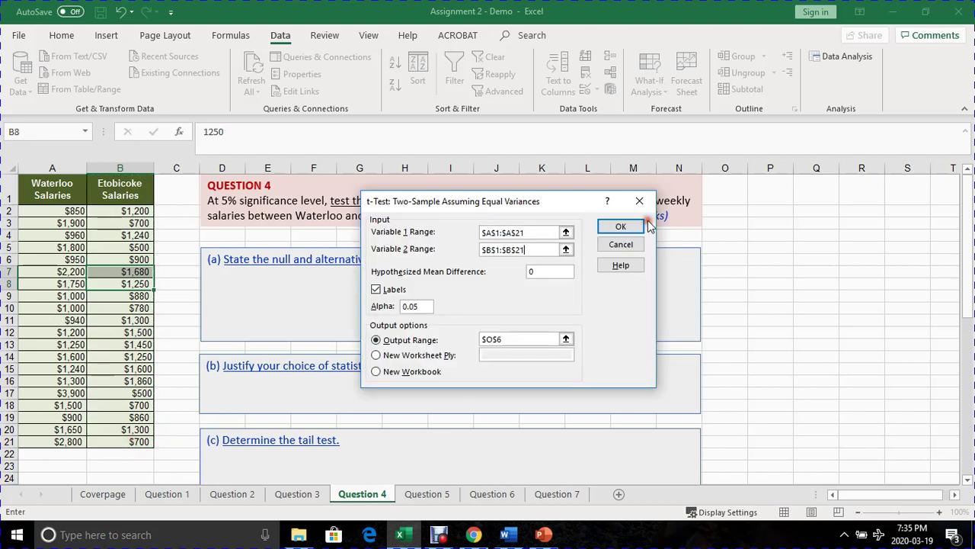
pyautogui.click(531, 271)
pyautogui.moveTo(529, 202); pyautogui.dragTo(531, 246)
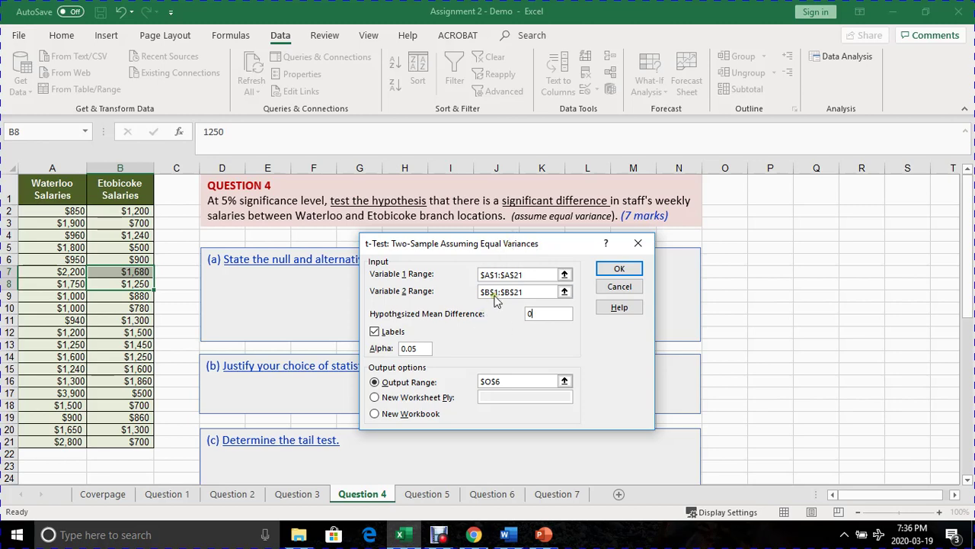
pyautogui.moveTo(492, 249); pyautogui.dragTo(444, 198)
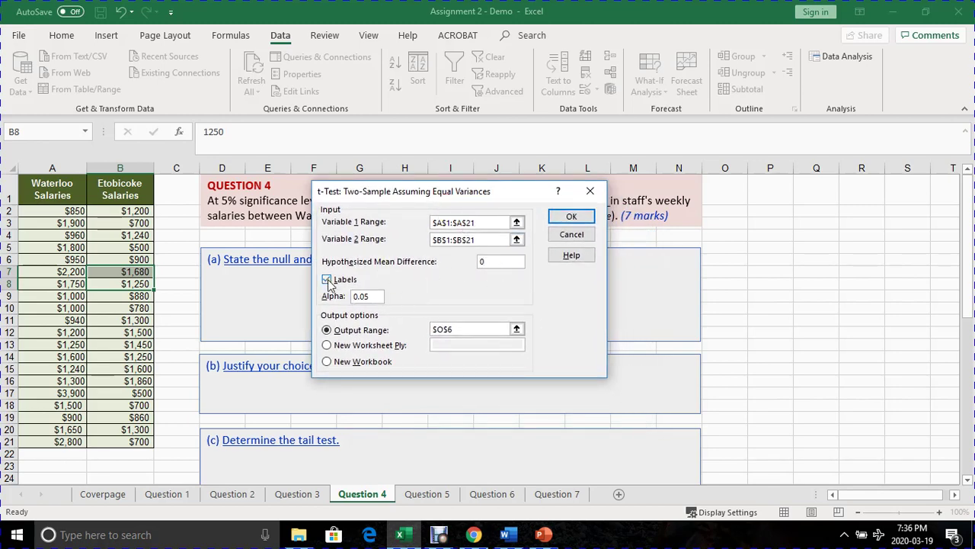
pyautogui.moveTo(395, 191); pyautogui.dragTo(509, 241)
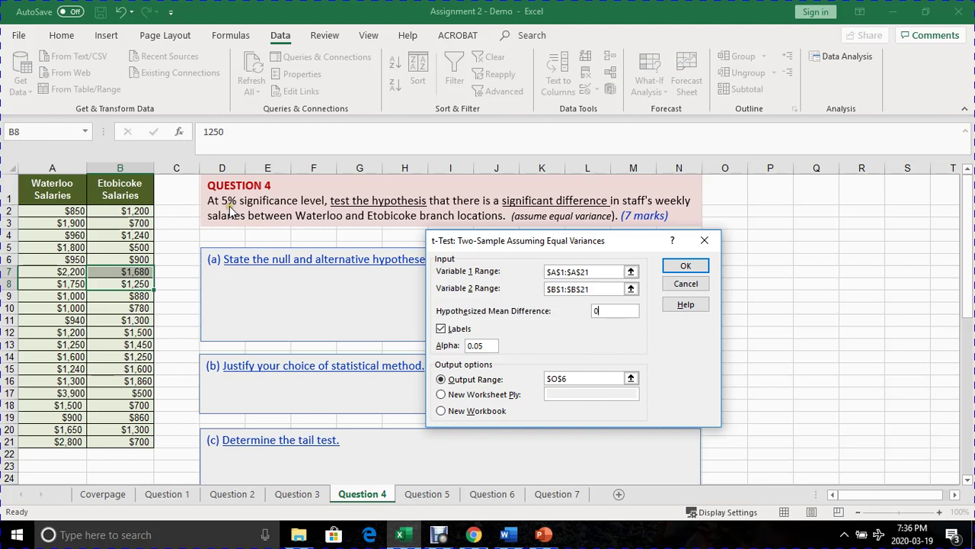
# Replace the t-test's output range with $P$4 and run the analysis.
pyautogui.moveTo(574, 378); pyautogui.dragTo(538, 364)
pyautogui.press('BackSpace')
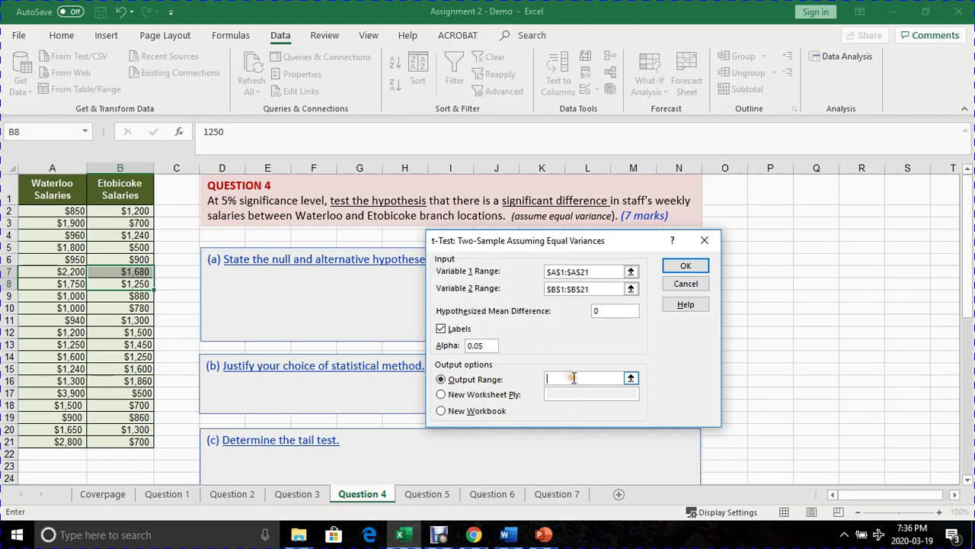
pyautogui.click(777, 236)
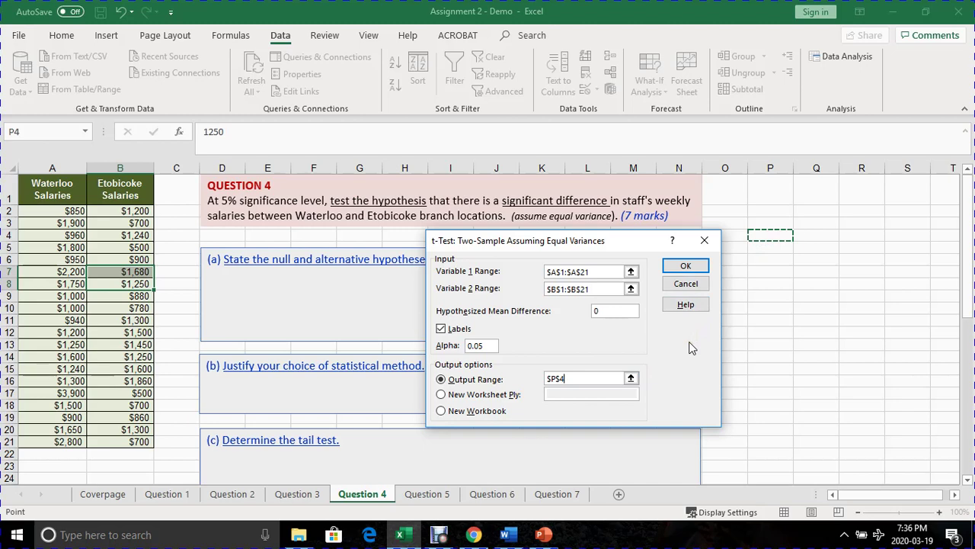
pyautogui.click(685, 266)
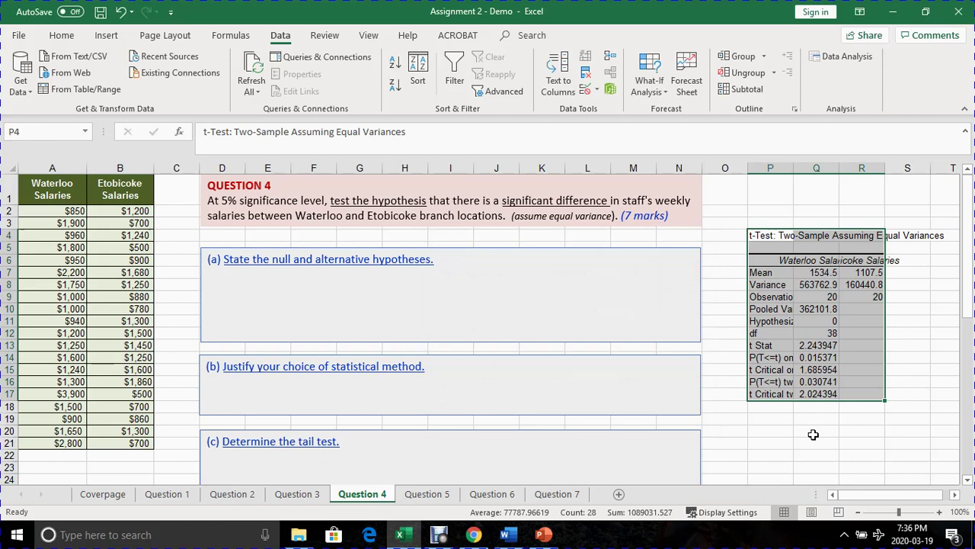
# Widen columns P, Q and R so the t-test output's labels, headings and numbers are readable.
pyautogui.click(813, 440)
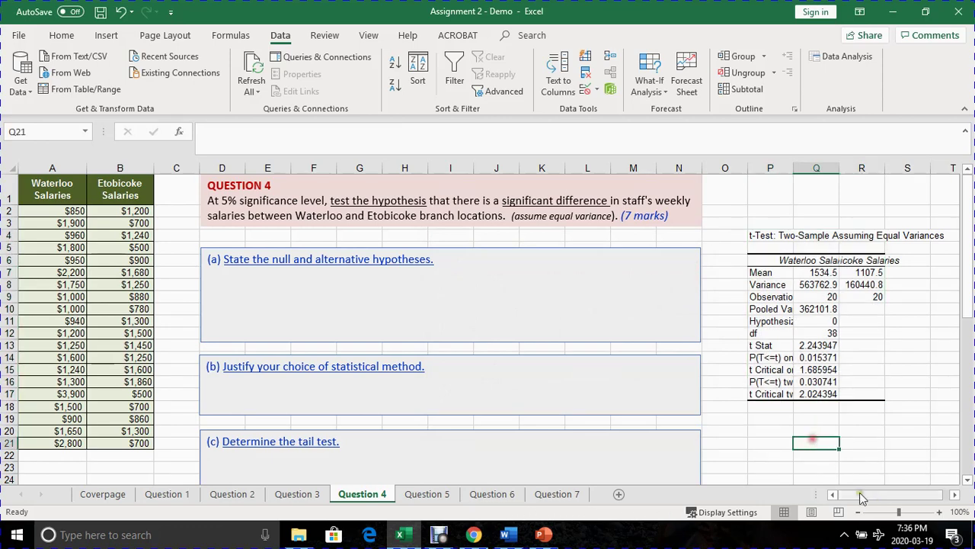
pyautogui.click(956, 494)
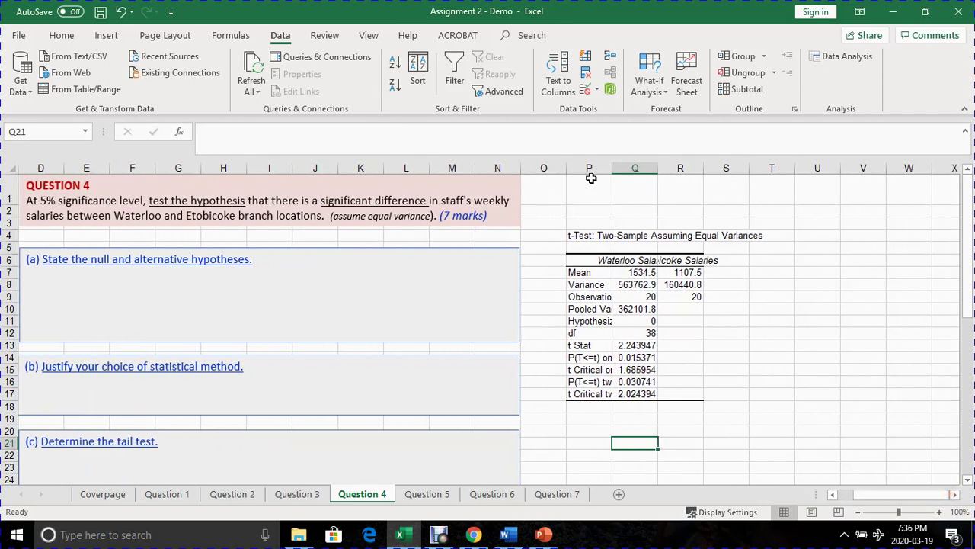
pyautogui.moveTo(614, 162); pyautogui.dragTo(814, 166)
pyautogui.click(707, 369)
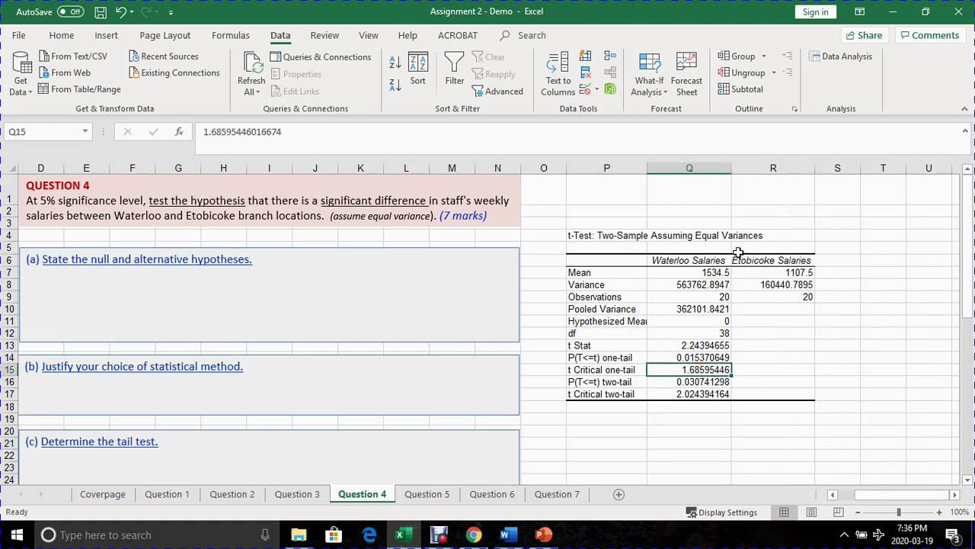
pyautogui.moveTo(814, 171); pyautogui.dragTo(836, 172)
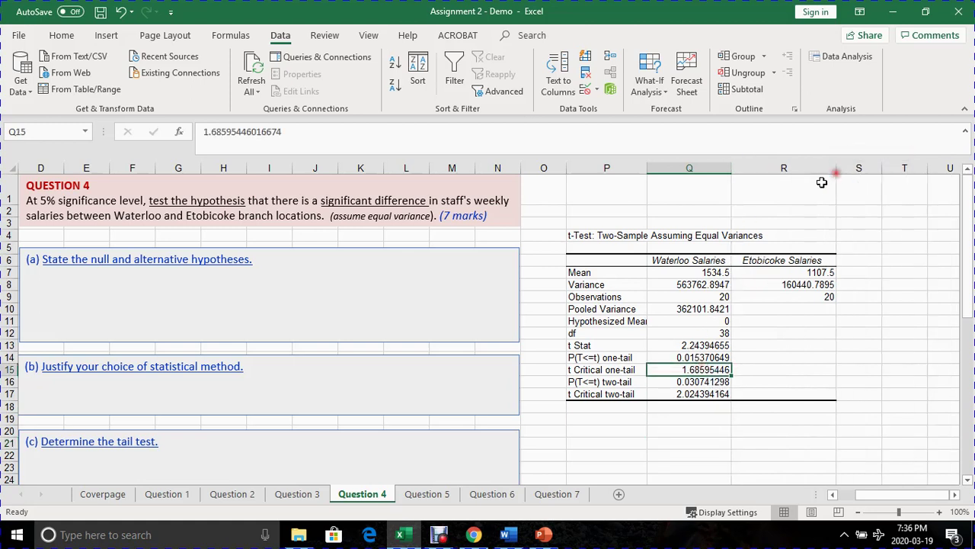
pyautogui.moveTo(736, 167); pyautogui.dragTo(742, 172)
# Fill the Waterloo Salaries heading, mean, variance and observations cells, Q6:Q9, with light blue.
pyautogui.click(707, 262)
pyautogui.moveTo(707, 264); pyautogui.dragTo(725, 259)
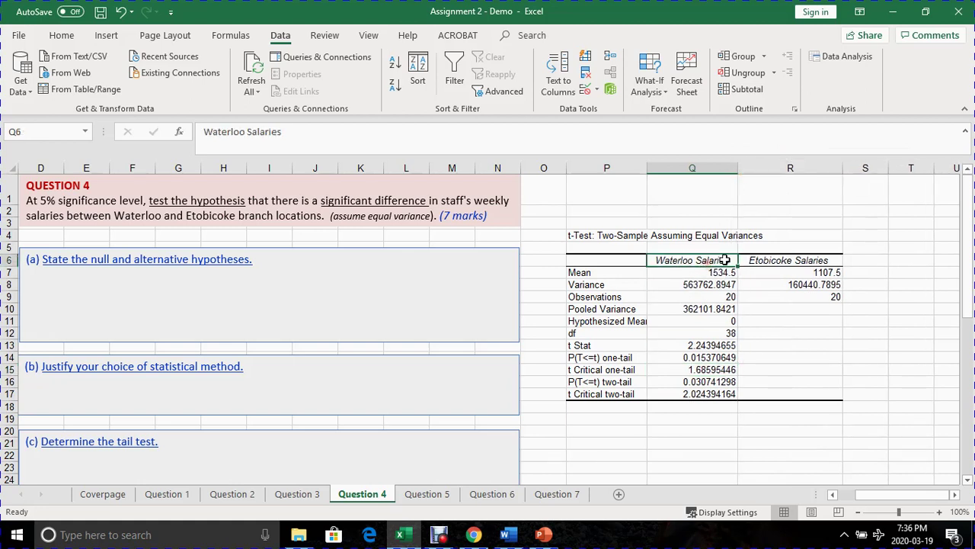
pyautogui.click(801, 260)
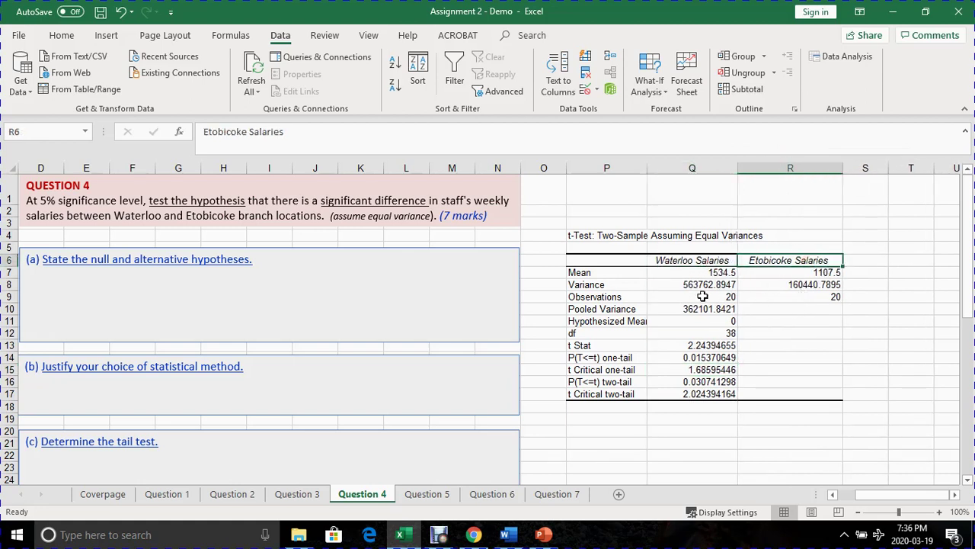
pyautogui.moveTo(688, 259); pyautogui.dragTo(680, 296)
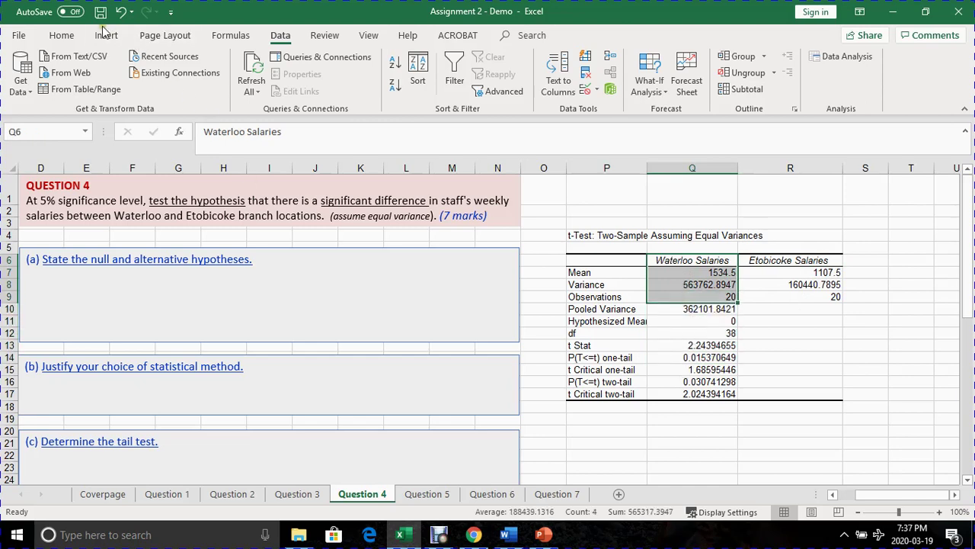
pyautogui.click(61, 35)
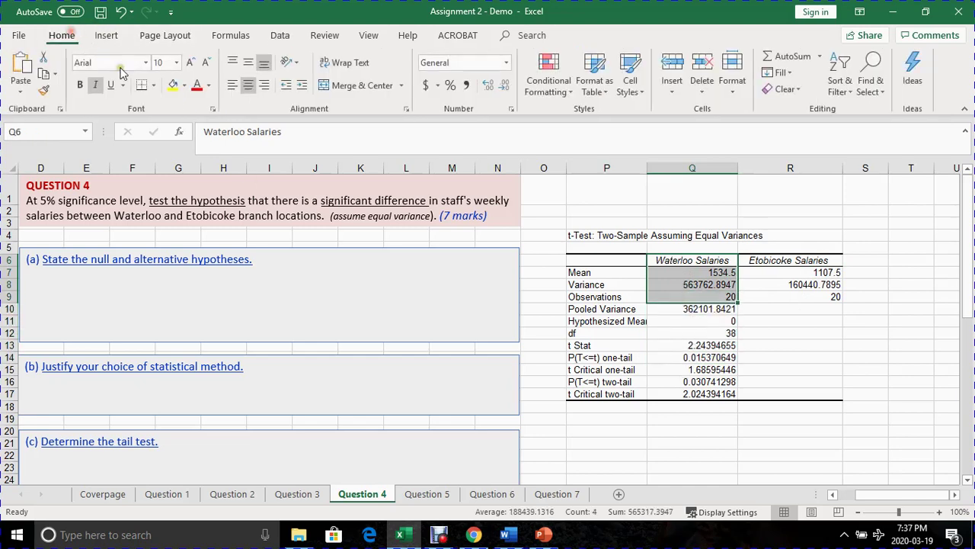
pyautogui.click(183, 85)
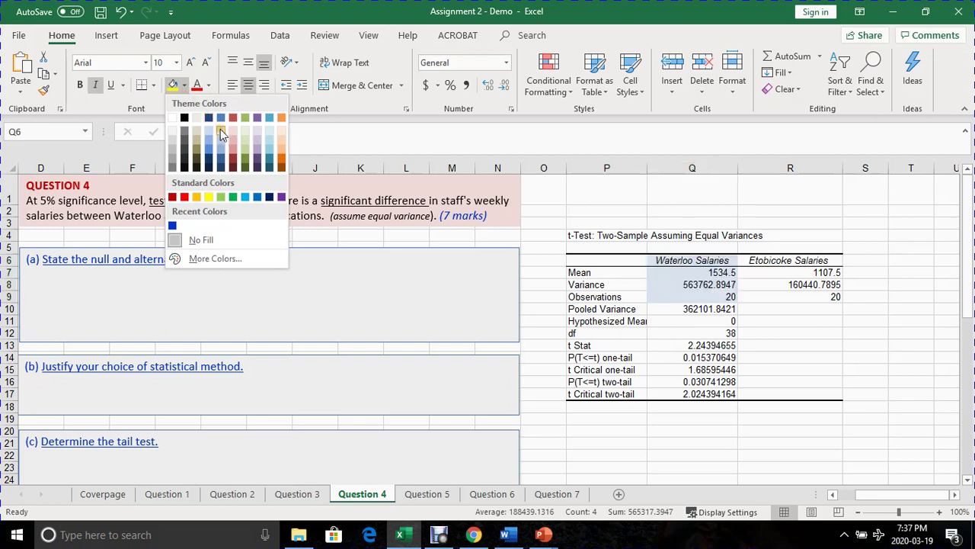
pyautogui.click(221, 135)
pyautogui.click(692, 333)
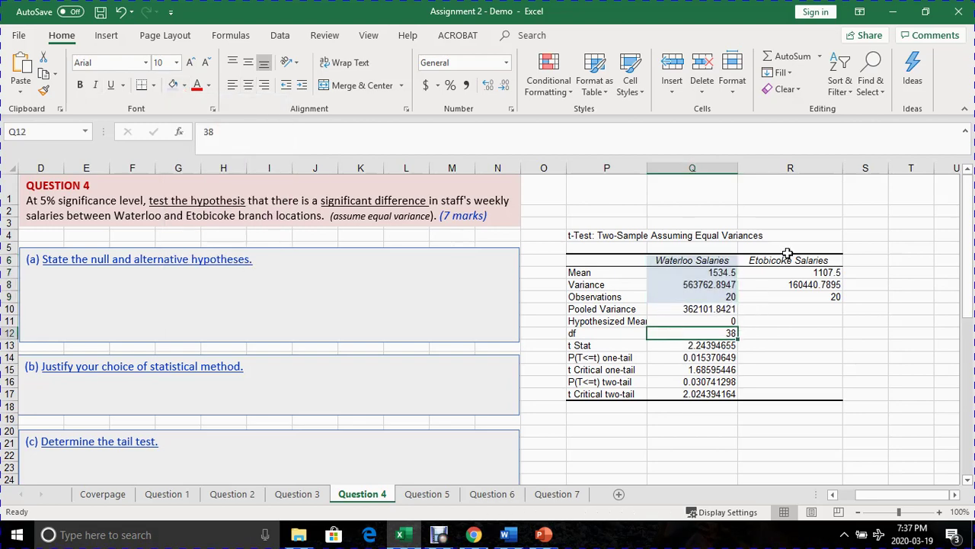
# Fill the Etobicoke Salaries heading, mean, variance and observations cells, R6:R9, with light orange.
pyautogui.moveTo(787, 257); pyautogui.dragTo(796, 298)
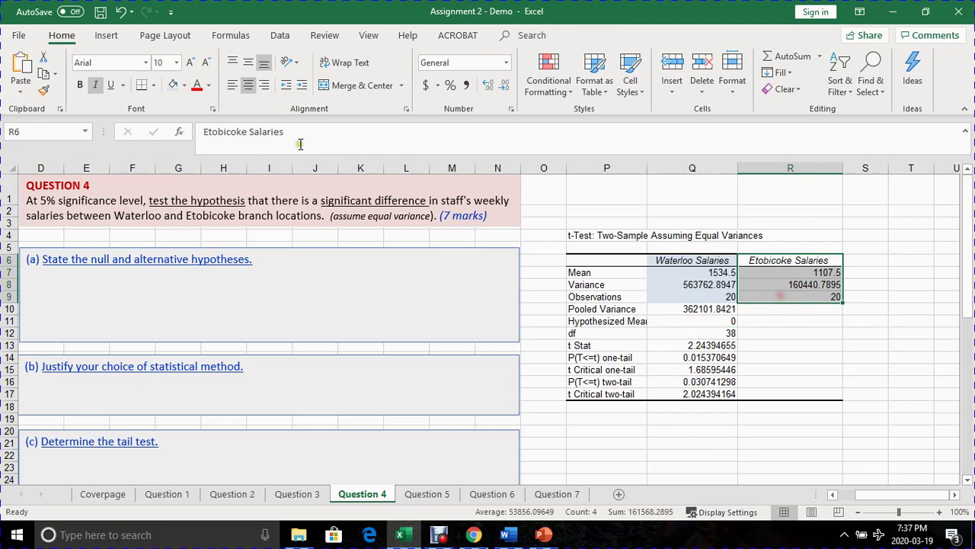
pyautogui.click(184, 85)
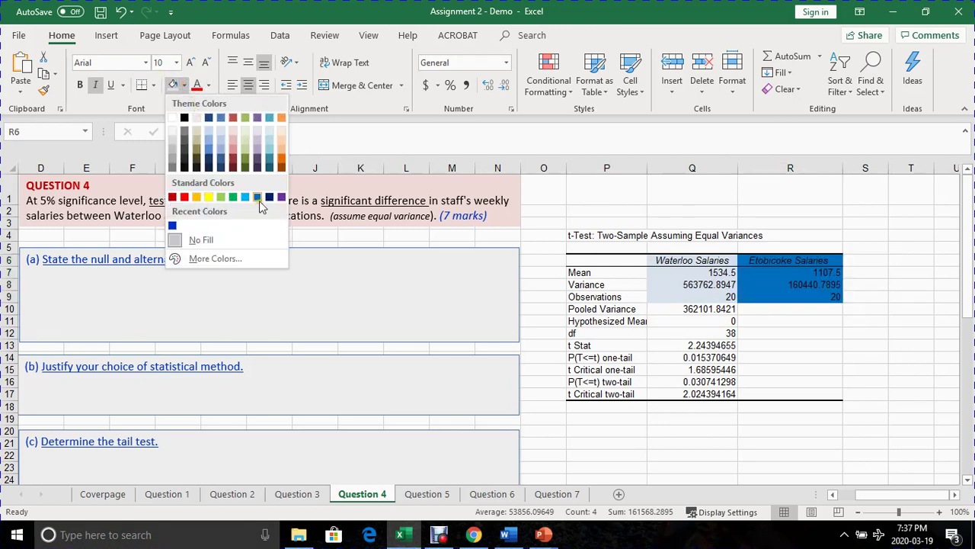
pyautogui.click(281, 131)
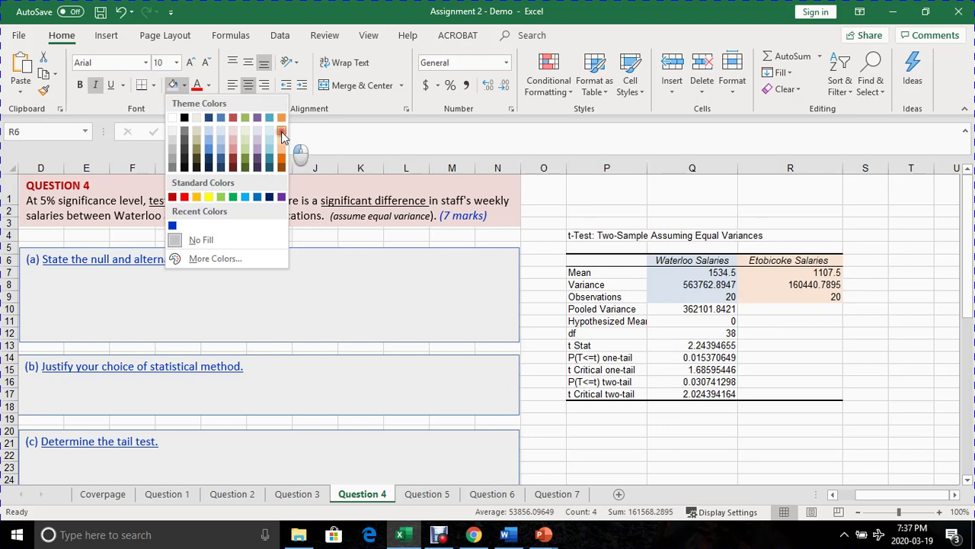
pyautogui.click(642, 333)
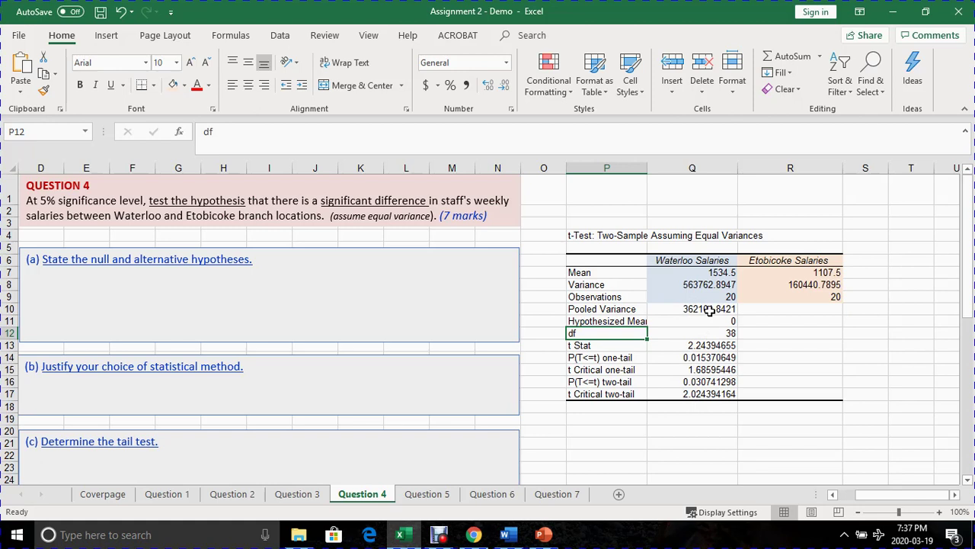
# Format the t-test results in Q7:Q17 to show two decimal places.
pyautogui.moveTo(705, 273); pyautogui.dragTo(694, 392)
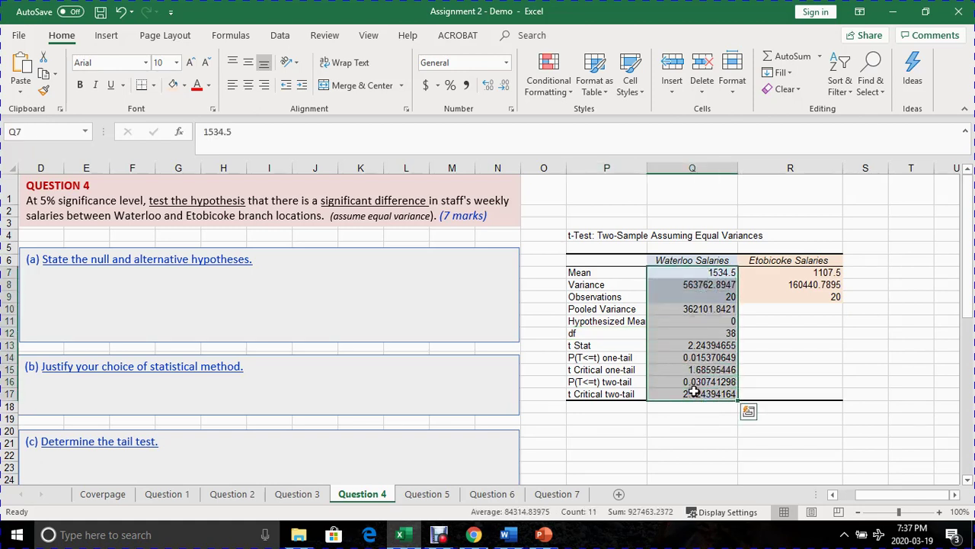
pyautogui.click(502, 86)
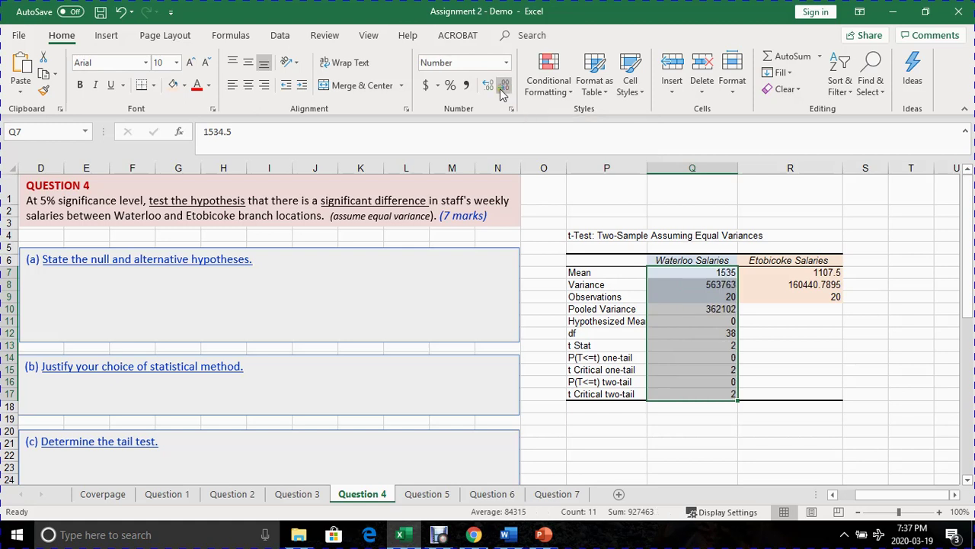
pyautogui.click(488, 86)
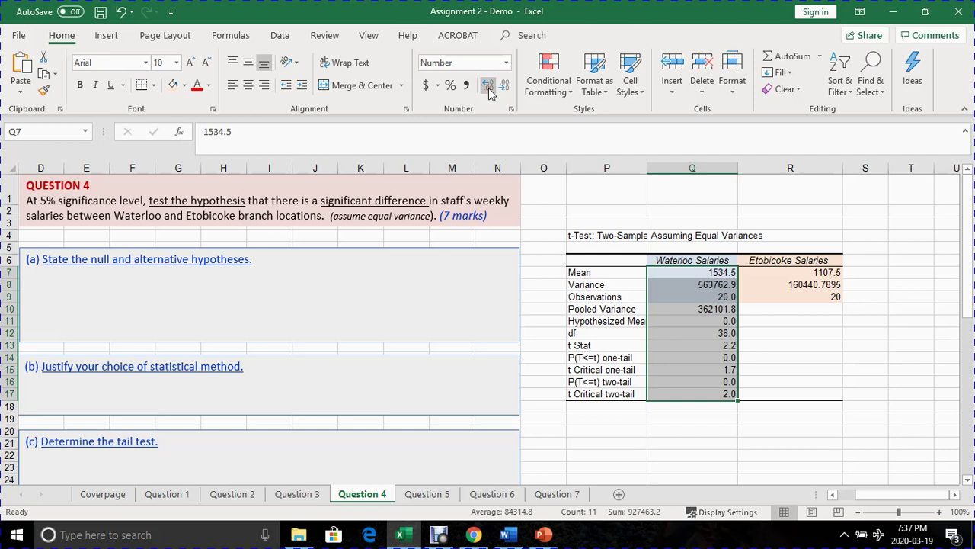
pyautogui.click(488, 86)
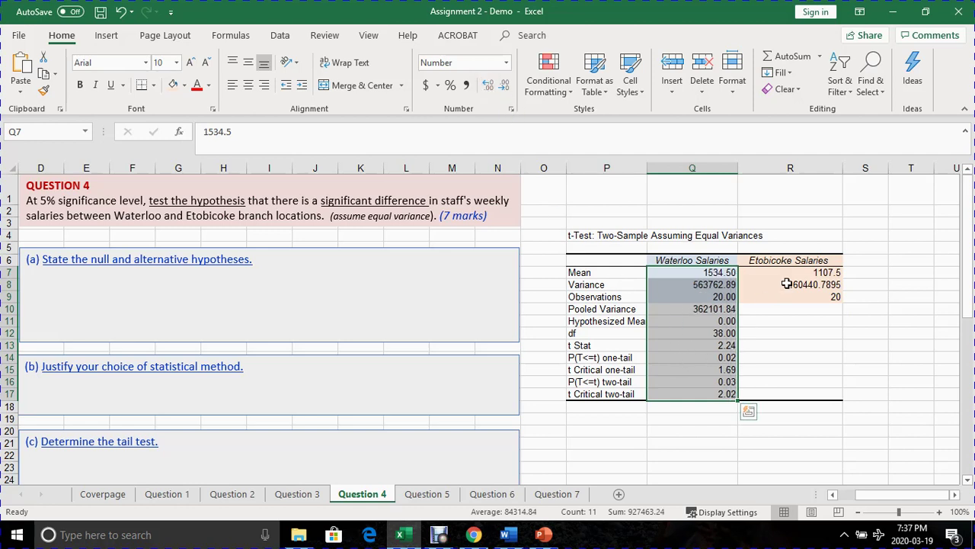
# Format the Etobicoke mean, variance and observations in R7:R9 to show two decimal places.
pyautogui.click(785, 305)
pyautogui.moveTo(789, 277)
pyautogui.mouseDown()
pyautogui.moveTo(796, 301)
pyautogui.moveTo(789, 297)
pyautogui.mouseUp()
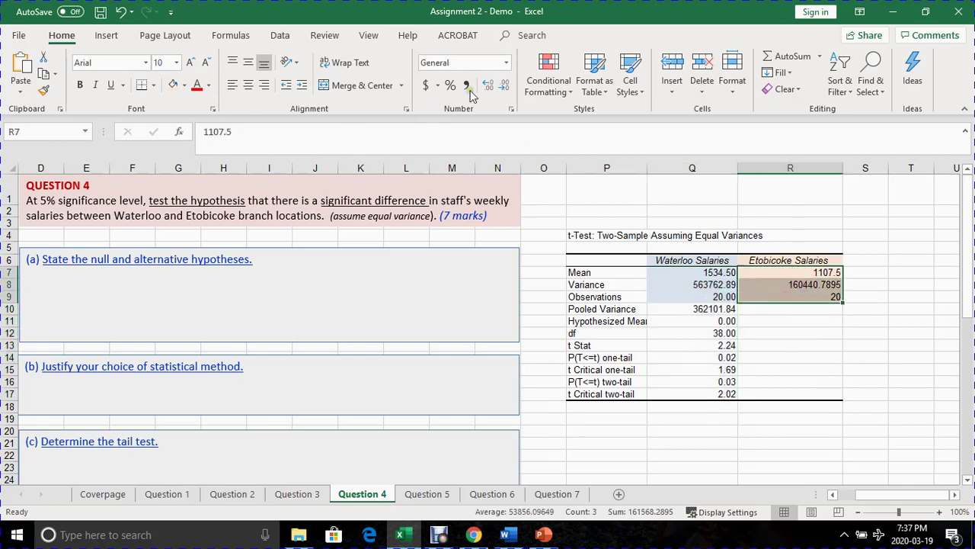
pyautogui.click(506, 87)
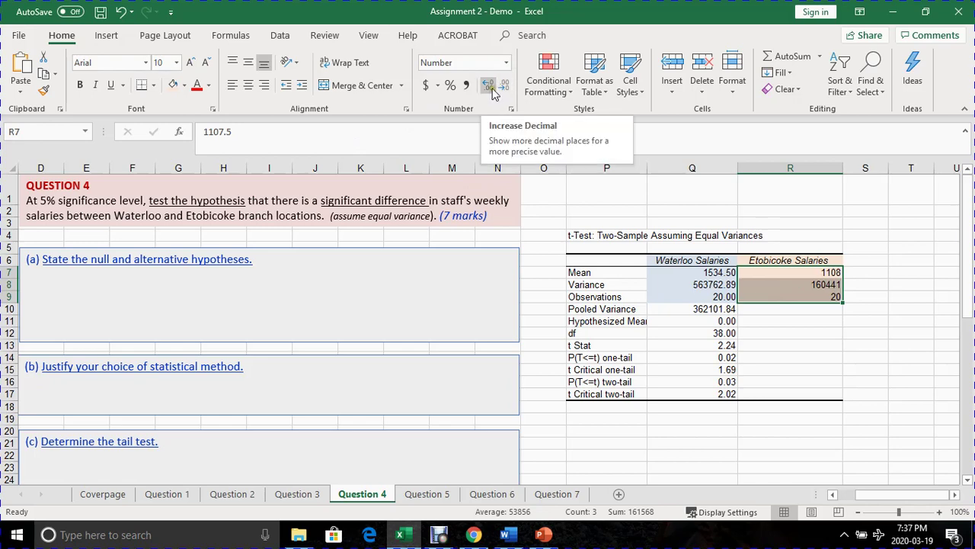
pyautogui.click(488, 86)
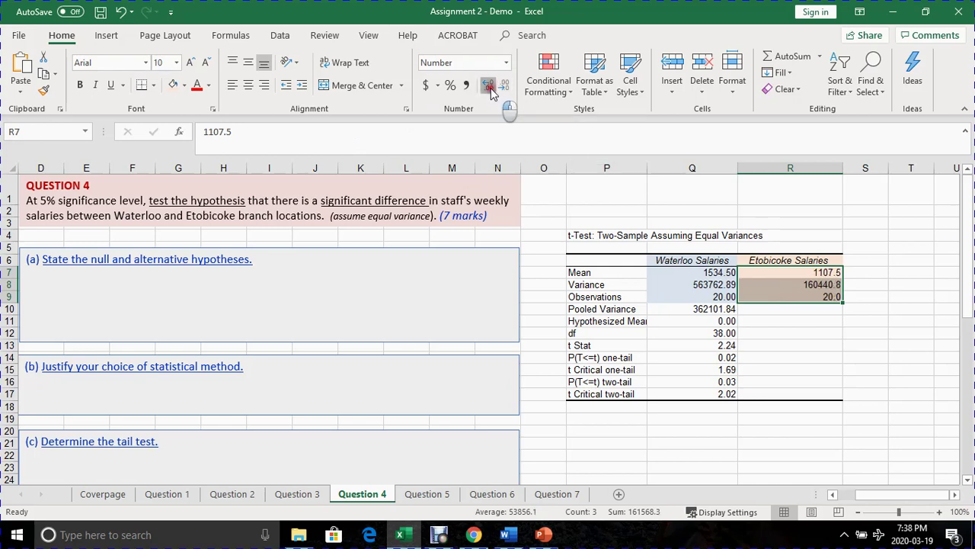
pyautogui.click(488, 87)
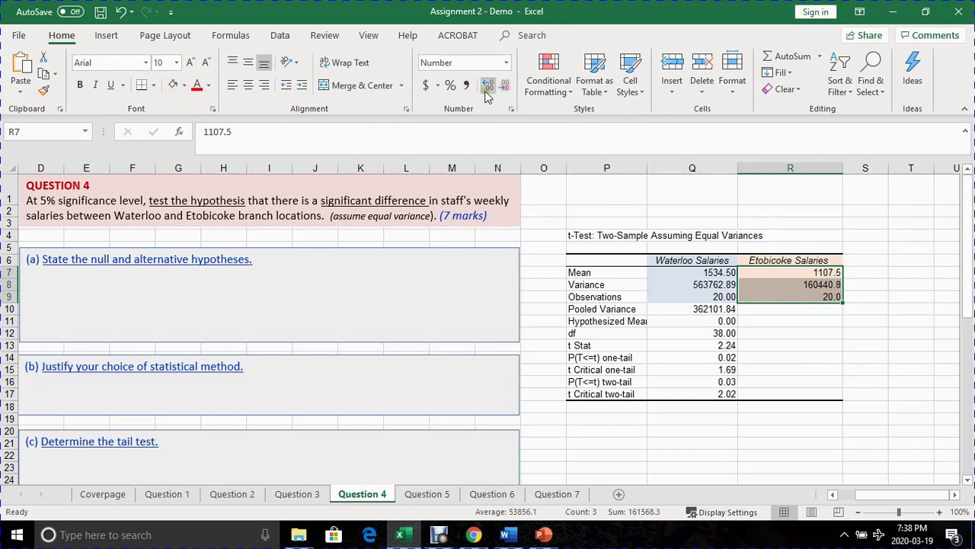
pyautogui.click(504, 87)
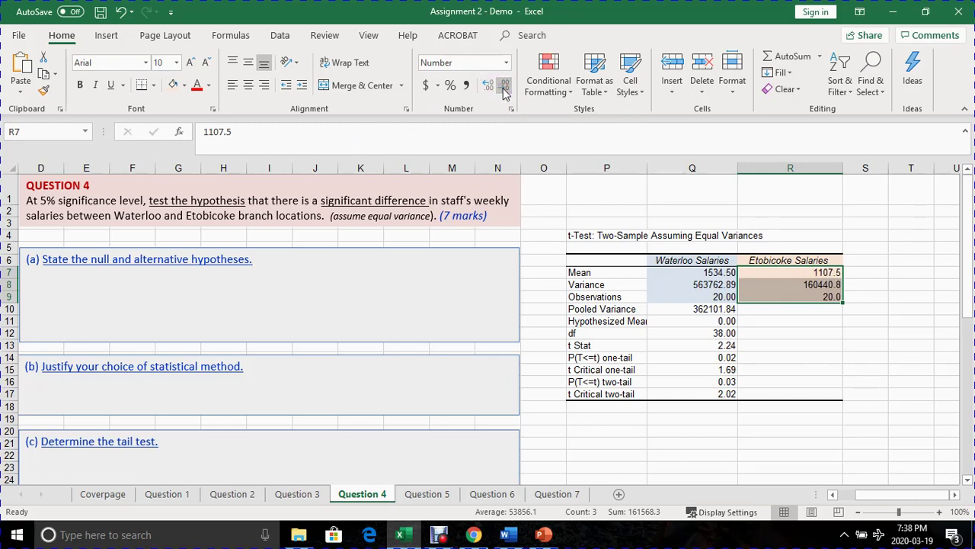
pyautogui.click(488, 87)
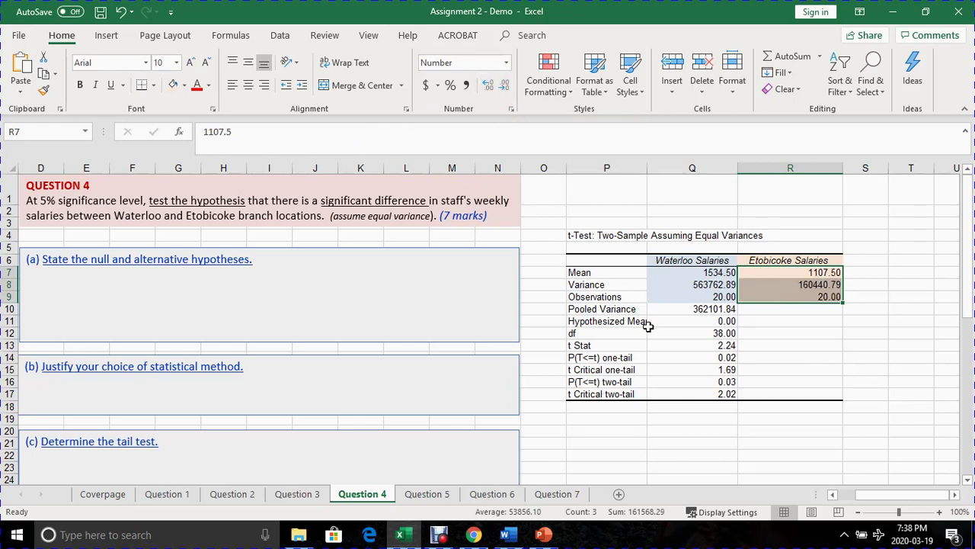
pyautogui.click(675, 356)
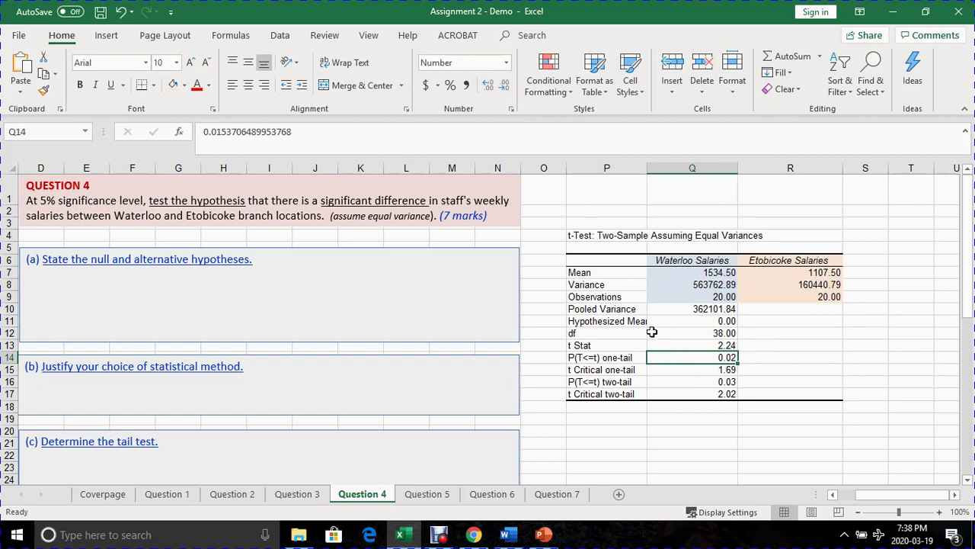
pyautogui.click(668, 332)
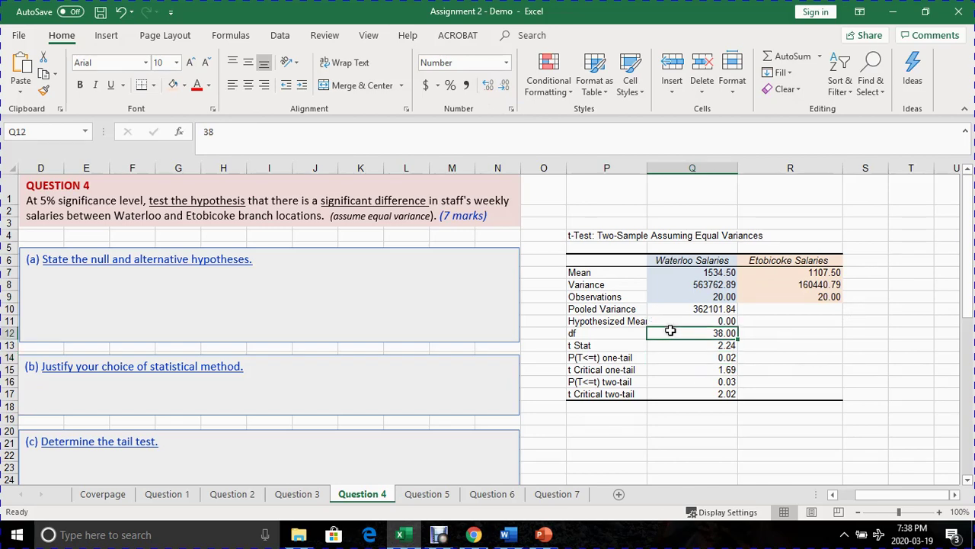
# Examine the Waterloo and Etobicoke means, the pooled variance and the observations in the t-test results.
pyautogui.click(590, 273)
pyautogui.click(680, 263)
pyautogui.click(677, 272)
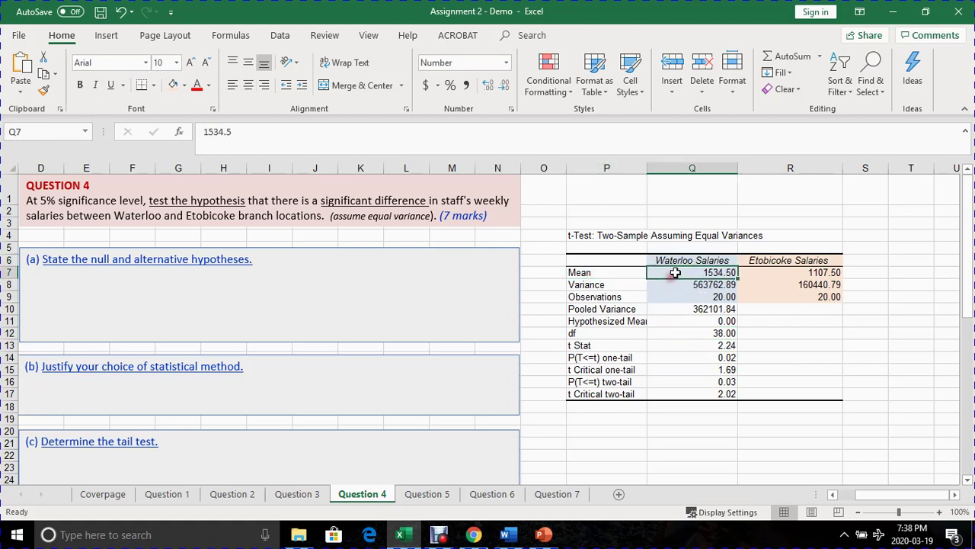
pyautogui.click(682, 308)
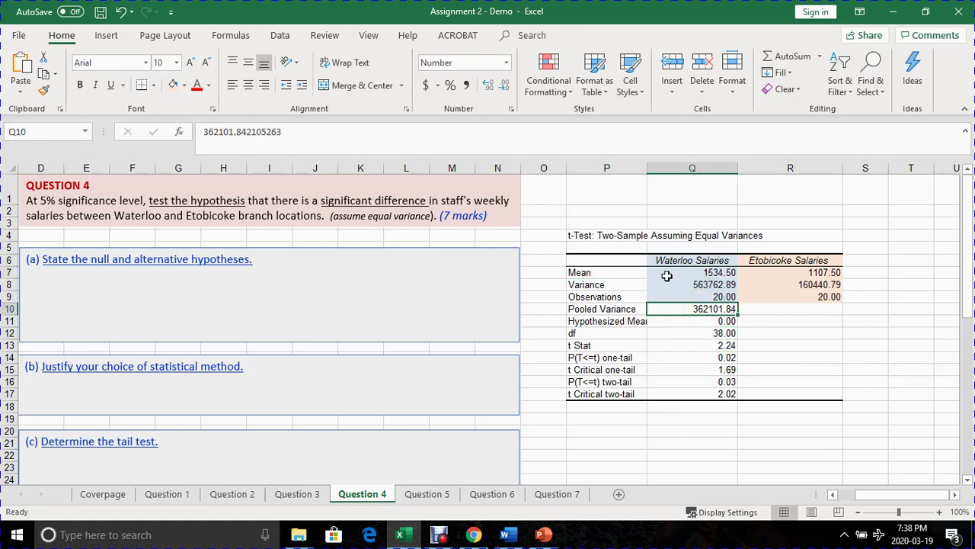
pyautogui.click(668, 274)
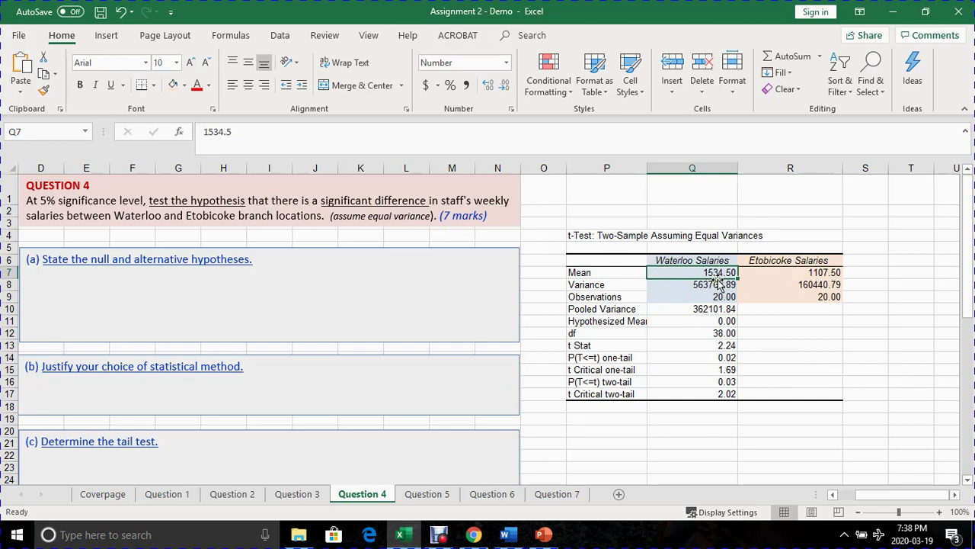
pyautogui.click(771, 272)
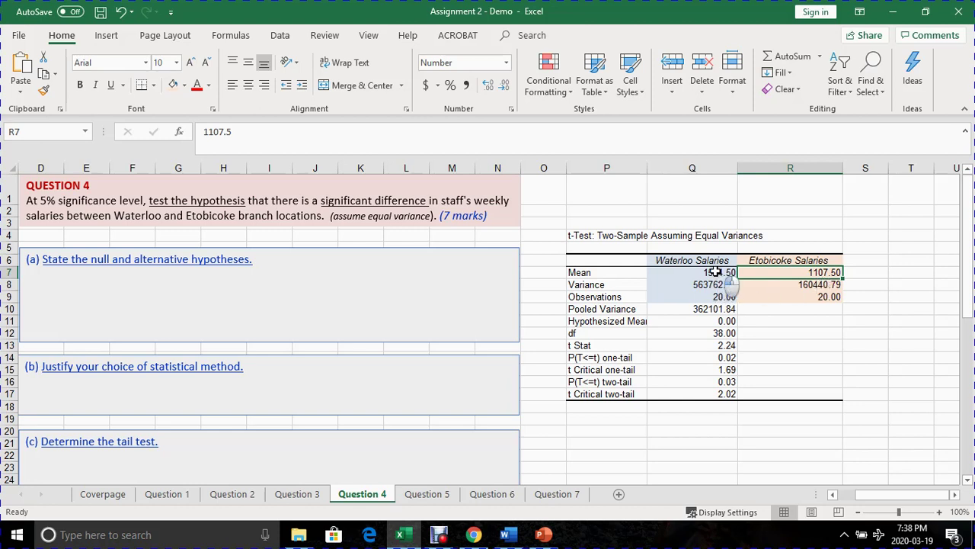
pyautogui.moveTo(716, 272); pyautogui.dragTo(759, 269)
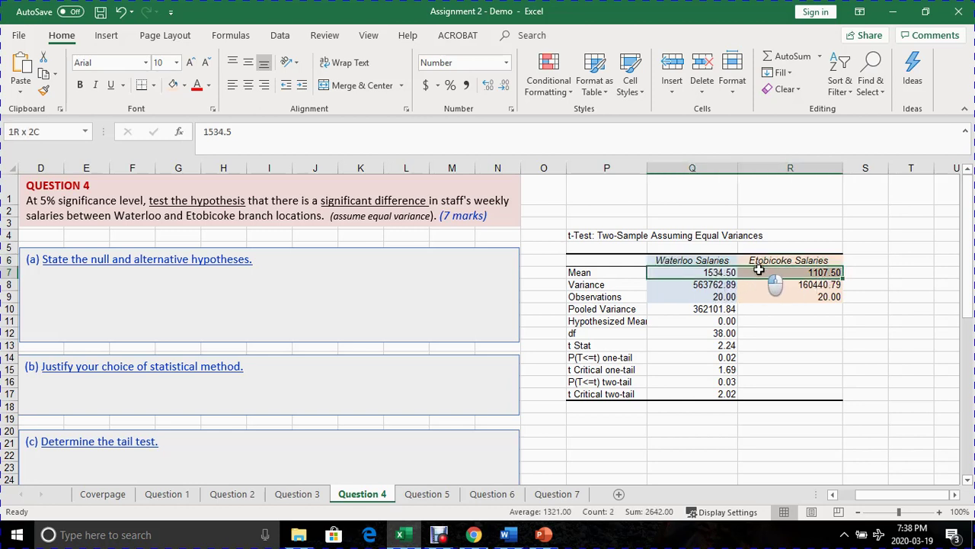
pyautogui.click(699, 296)
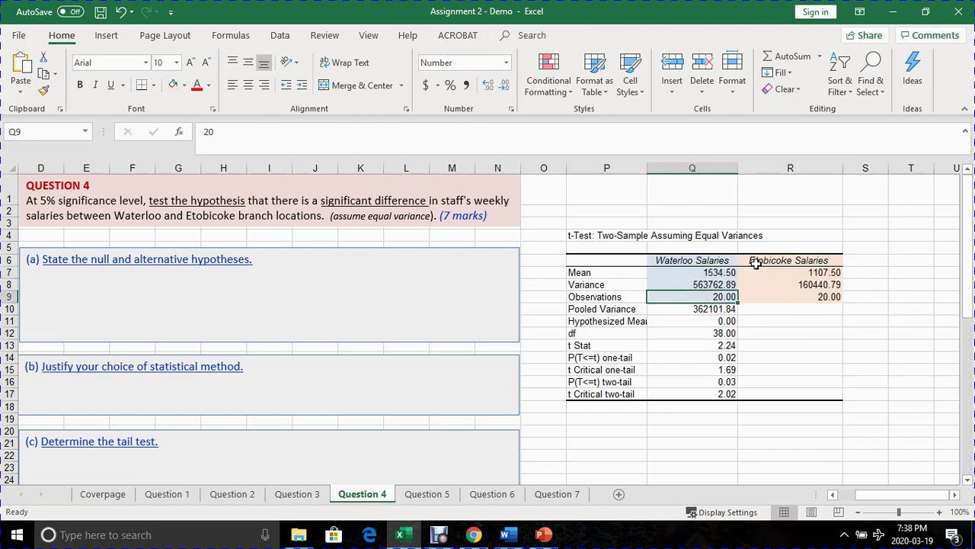
pyautogui.click(707, 272)
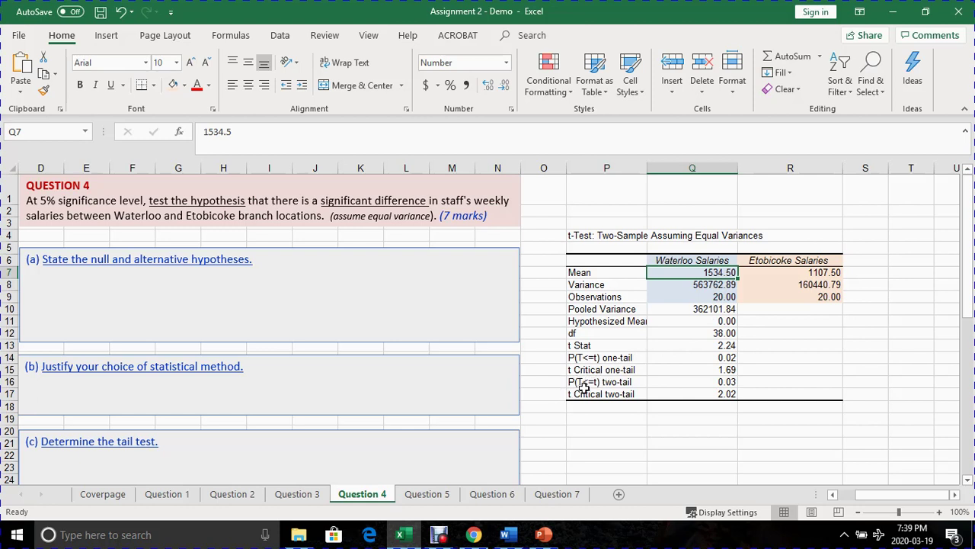
# Highlight the t Critical two-tail value in Q17 with yellow fill.
pyautogui.click(599, 370)
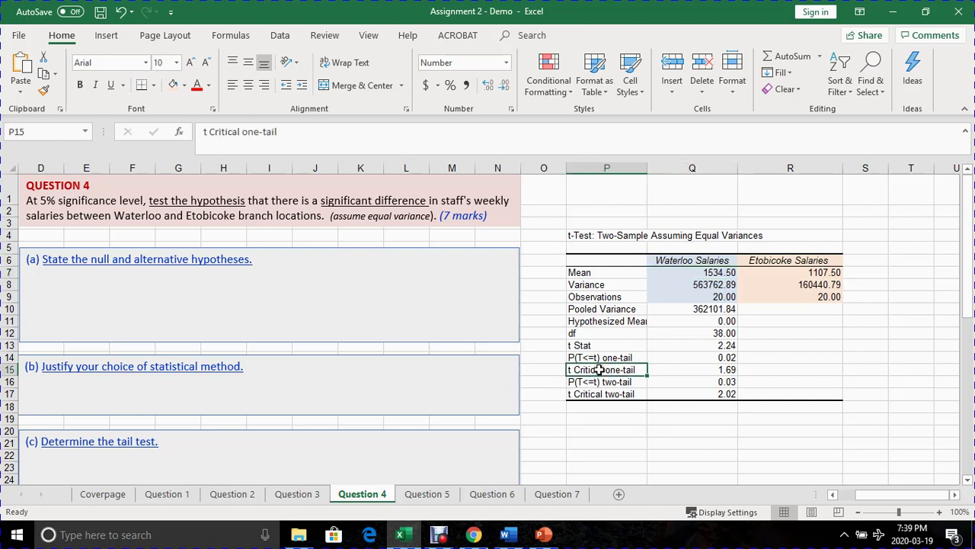
pyautogui.click(591, 394)
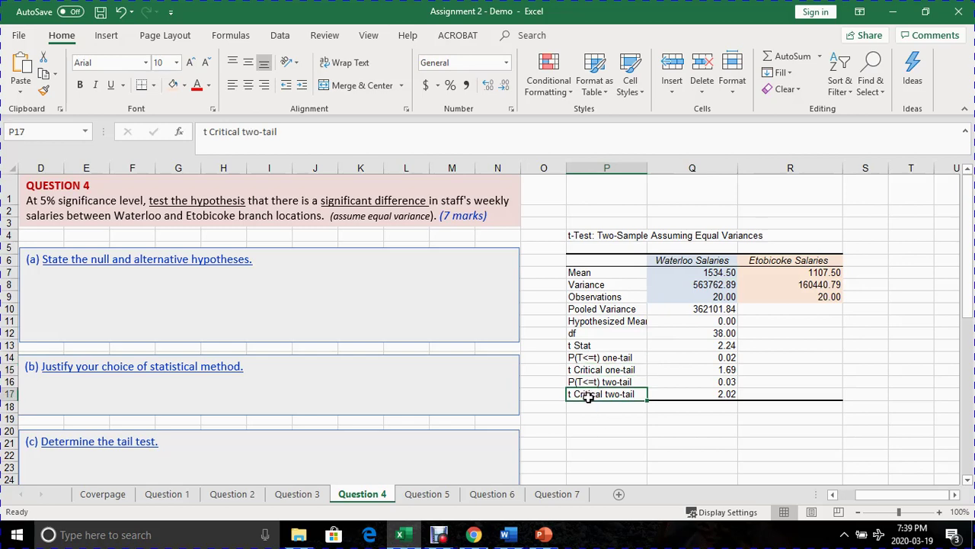
pyautogui.click(579, 371)
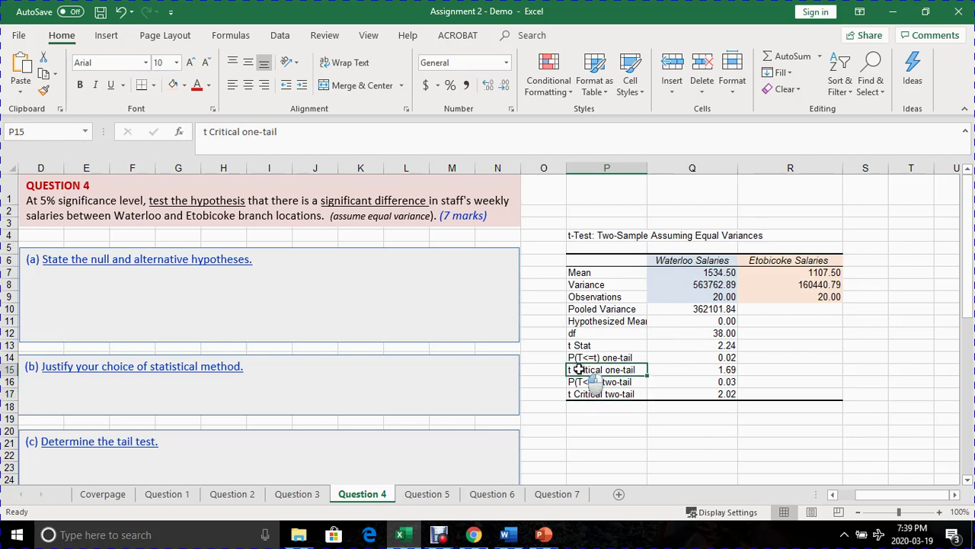
pyautogui.click(594, 397)
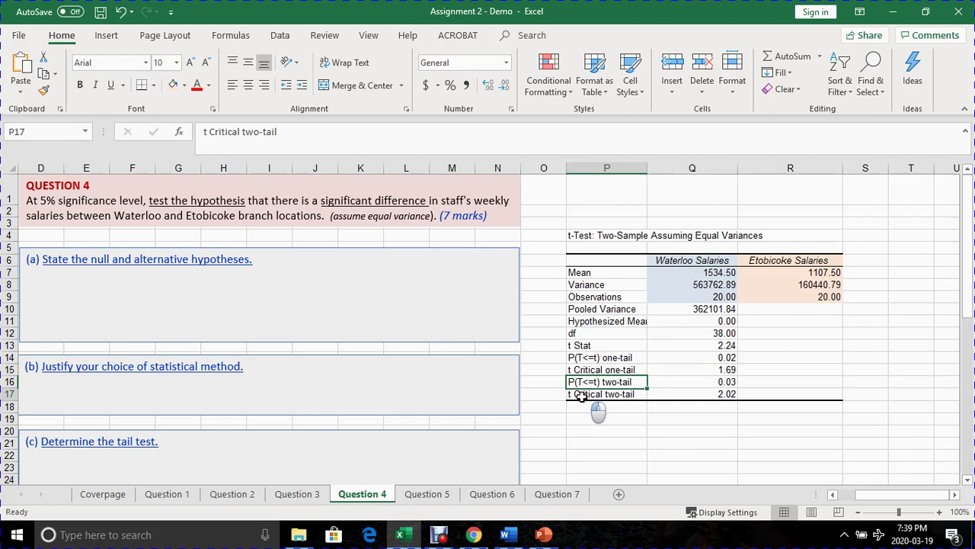
pyautogui.click(683, 394)
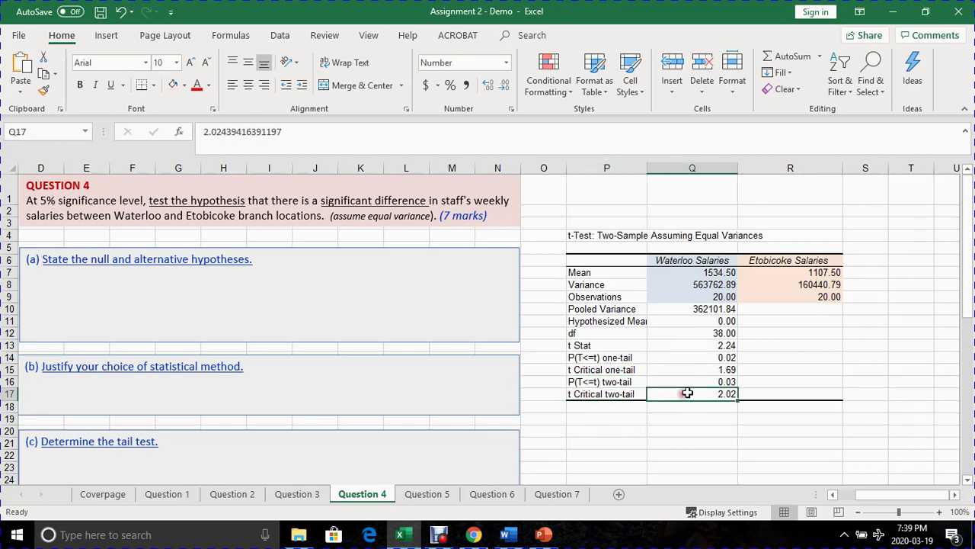
pyautogui.click(184, 84)
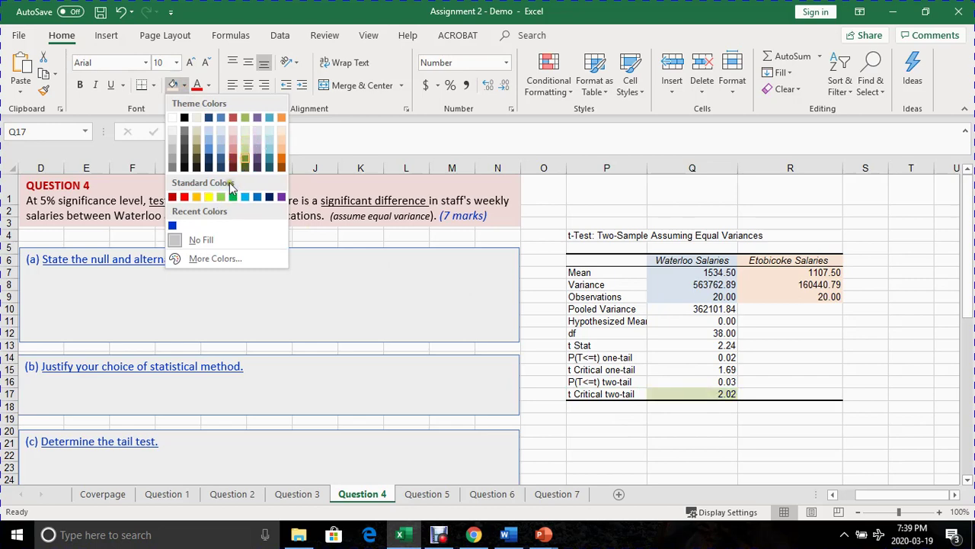
pyautogui.click(209, 197)
pyautogui.click(701, 454)
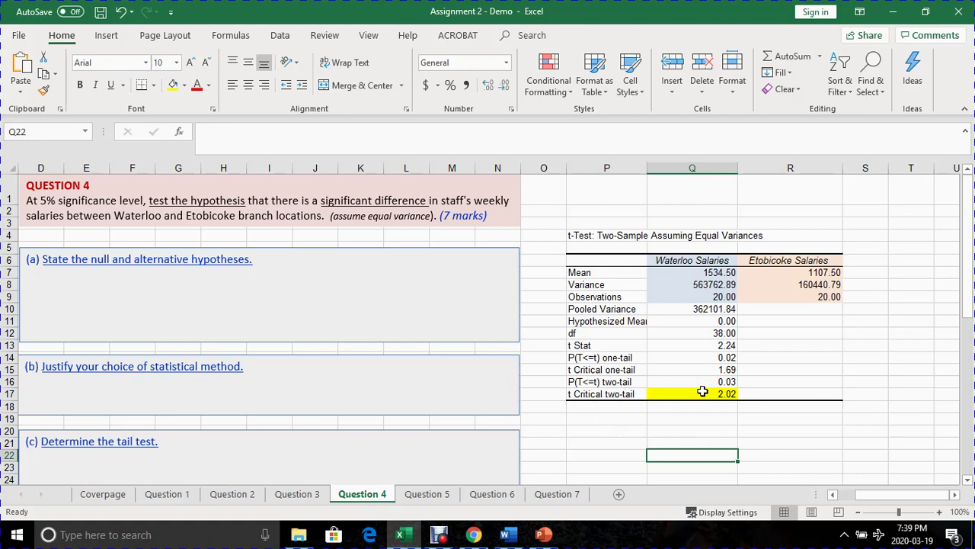
pyautogui.click(682, 416)
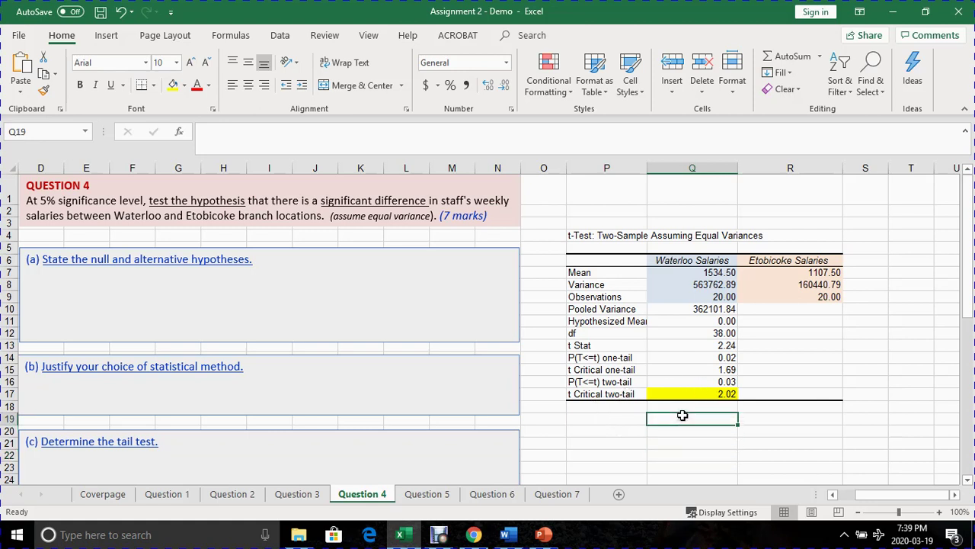
# Highlight the P(T<=t) two-tail value in Q16 with yellow fill.
pyautogui.click(575, 381)
pyautogui.click(660, 382)
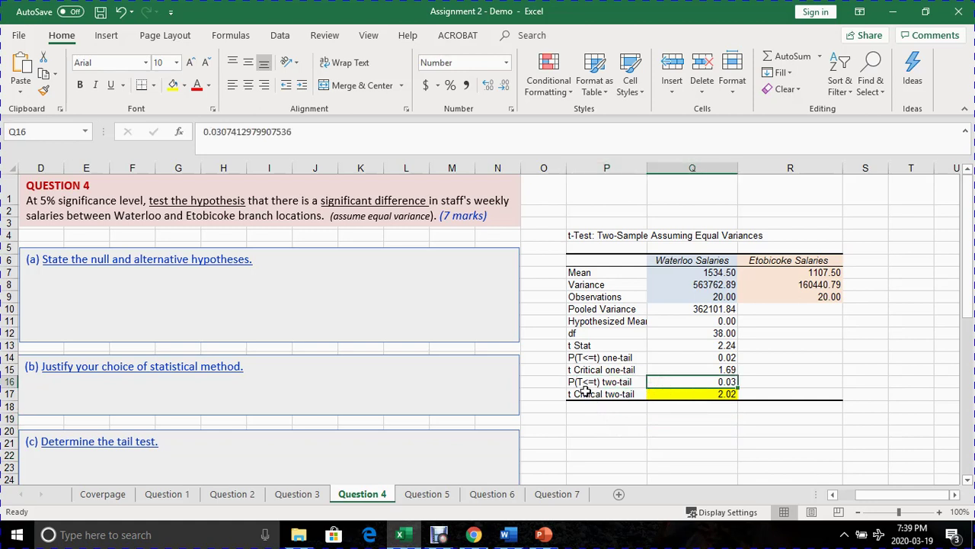
pyautogui.click(183, 85)
pyautogui.click(641, 453)
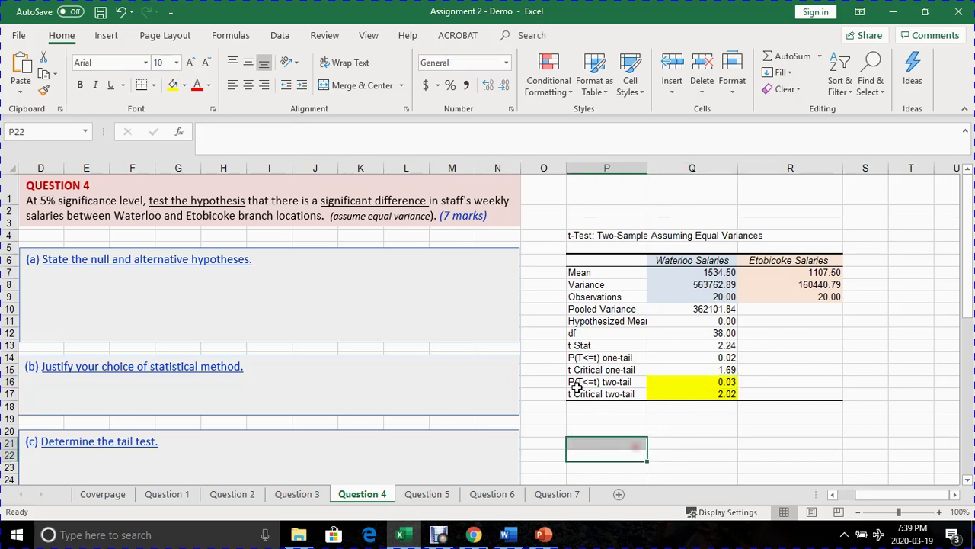
# Label the two highlighted two-tail results by entering "P value" in R16 and "Critical Value" in R17.
pyautogui.click(613, 385)
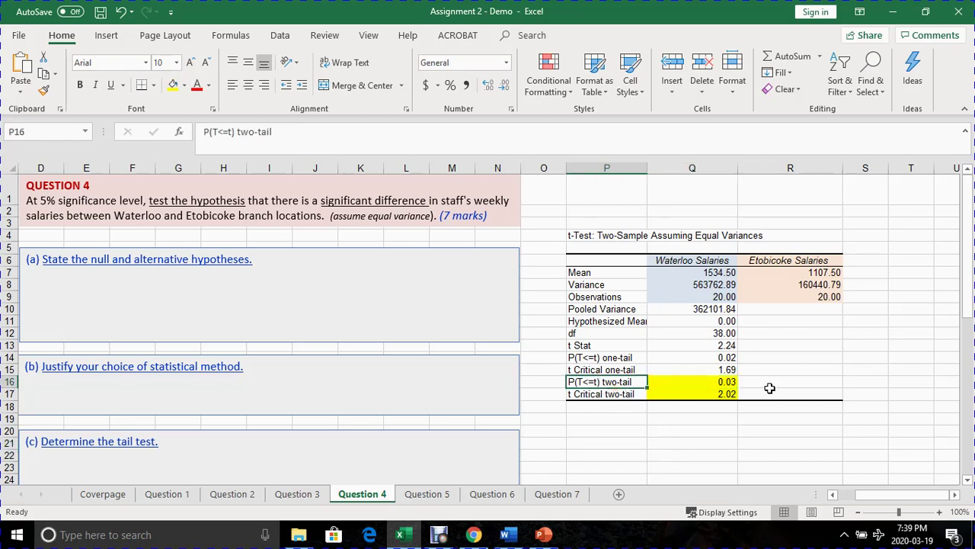
pyautogui.click(764, 380)
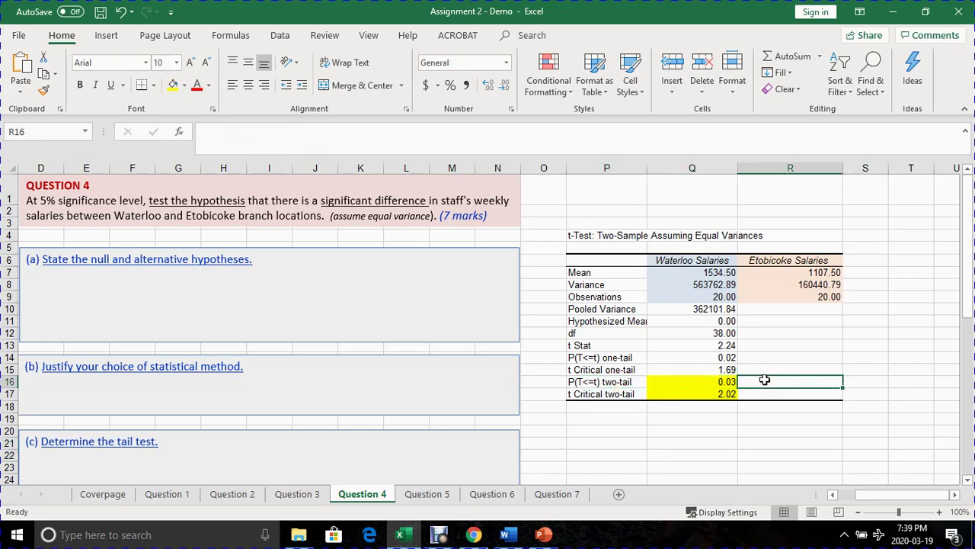
pyautogui.write('P value')
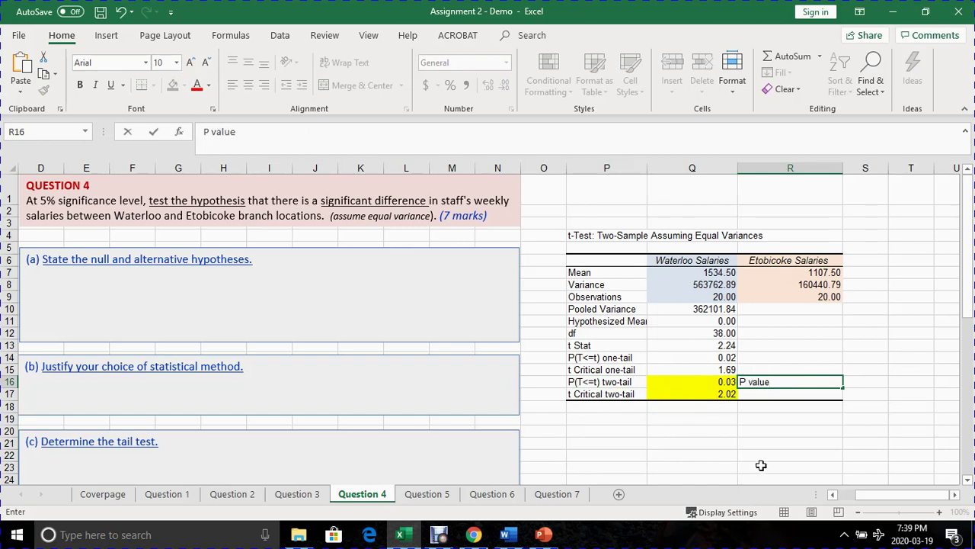
pyautogui.press('Return')
pyautogui.click(761, 392)
pyautogui.write('Critical')
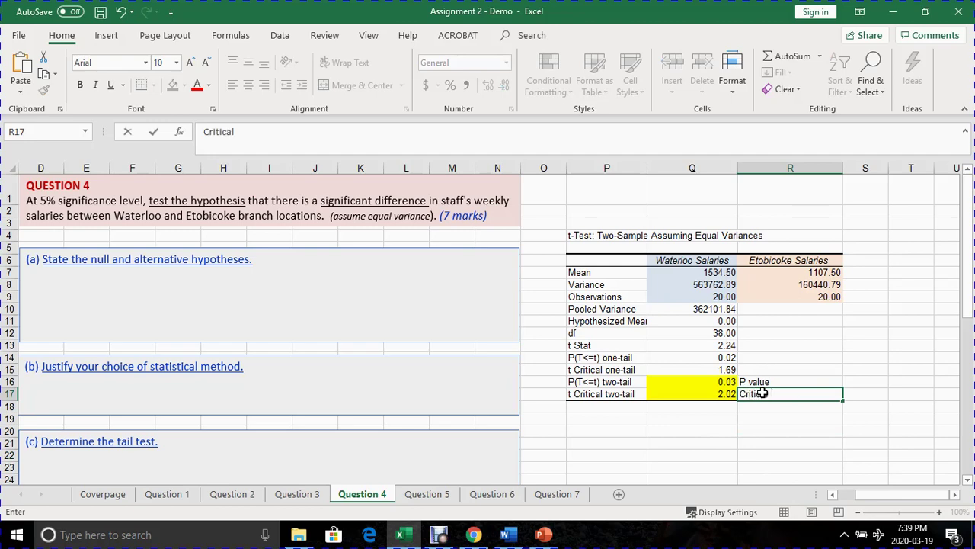
pyautogui.write(' Value')
pyautogui.press('Return')
# Right-align the P value label in R16 and the Critical Value label in R17.
pyautogui.moveTo(762, 383)
pyautogui.mouseDown()
pyautogui.moveTo(777, 401)
pyautogui.moveTo(762, 382)
pyautogui.mouseUp()
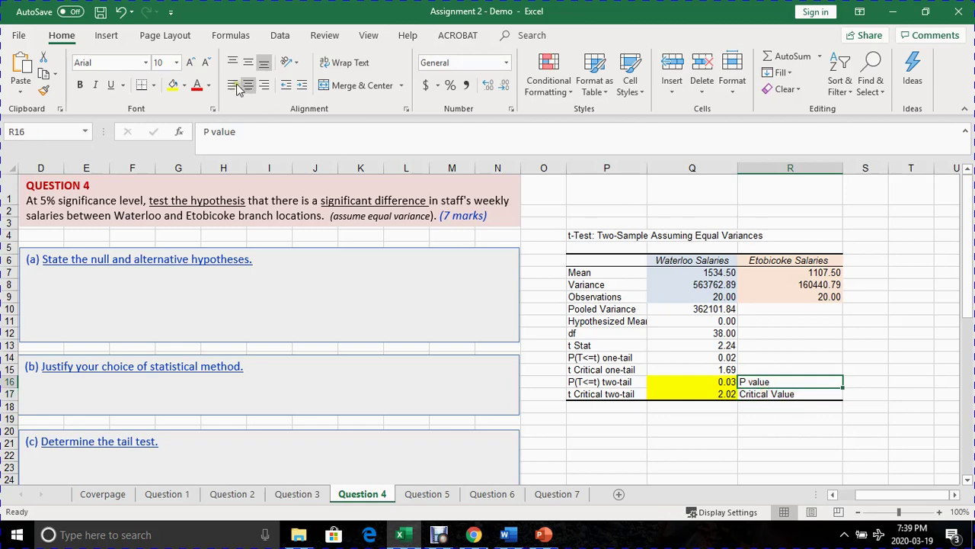
pyautogui.click(264, 84)
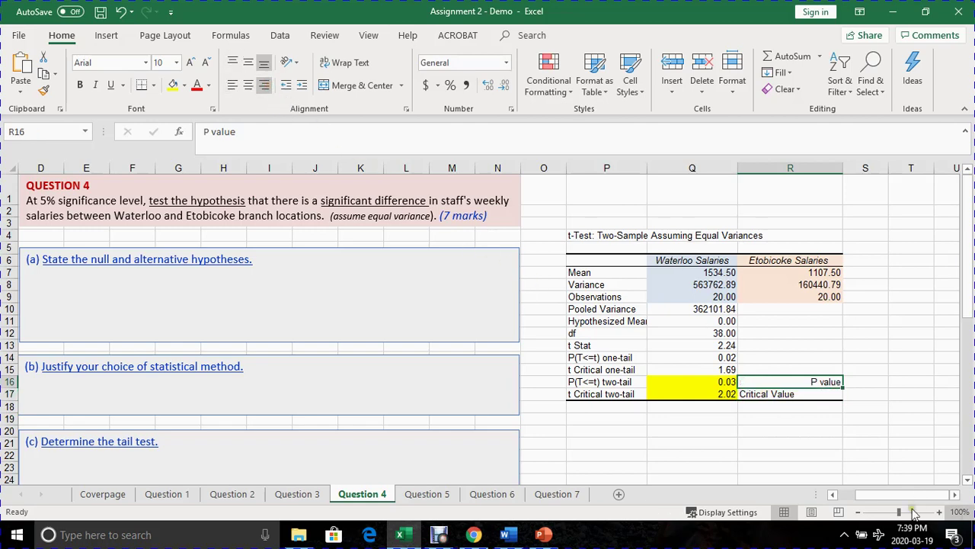
pyautogui.click(790, 442)
pyautogui.click(766, 391)
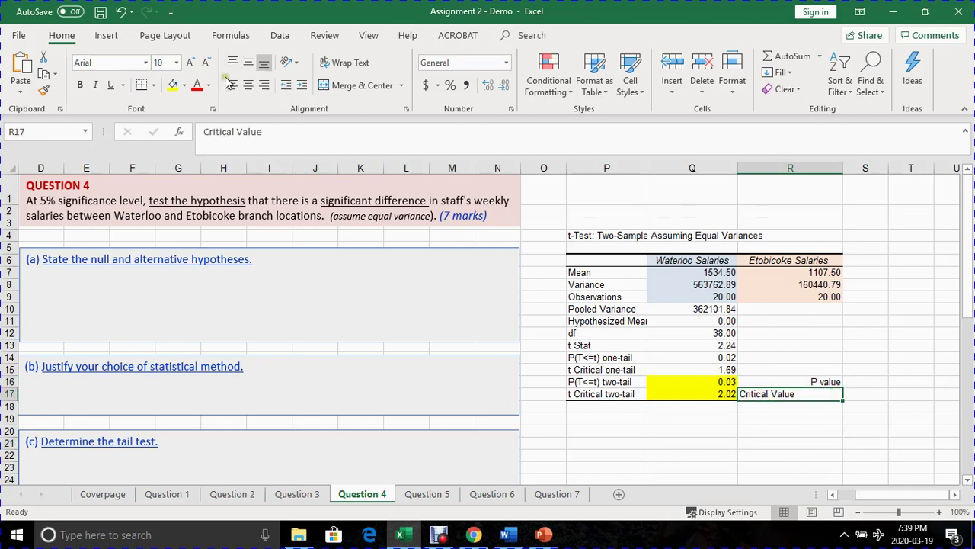
pyautogui.click(264, 85)
# Left-align the labels in R16:R17 and indent them by two levels.
pyautogui.moveTo(792, 381); pyautogui.dragTo(796, 394)
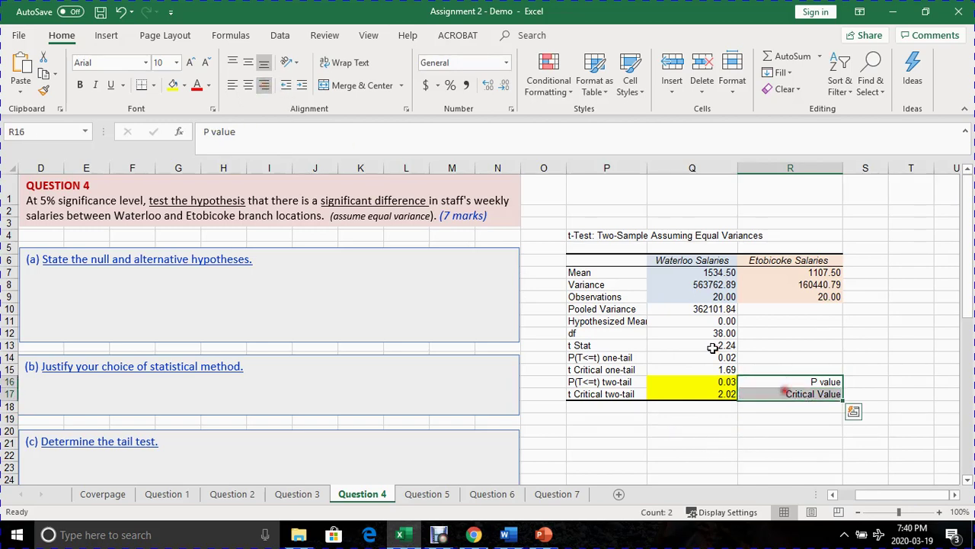
pyautogui.click(233, 84)
pyautogui.click(302, 87)
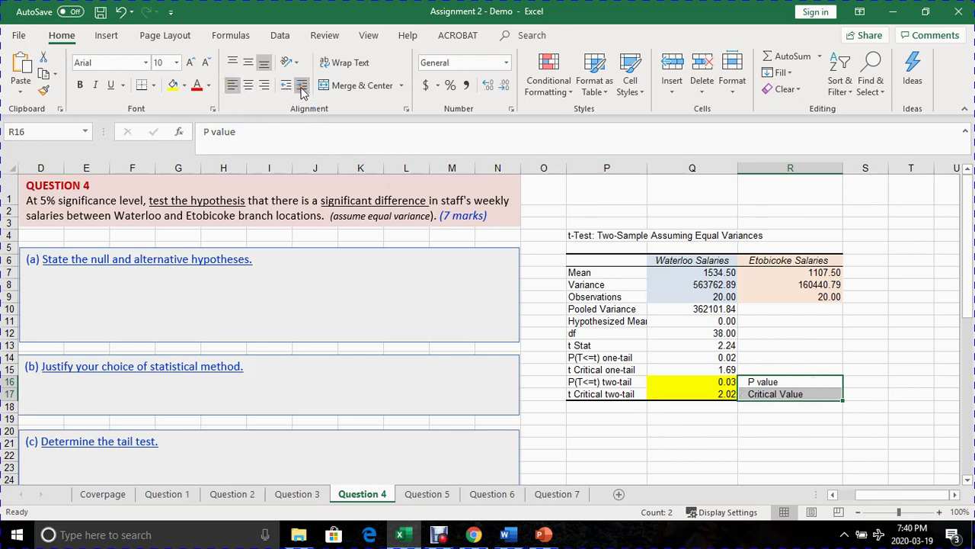
pyautogui.click(302, 87)
pyautogui.click(676, 443)
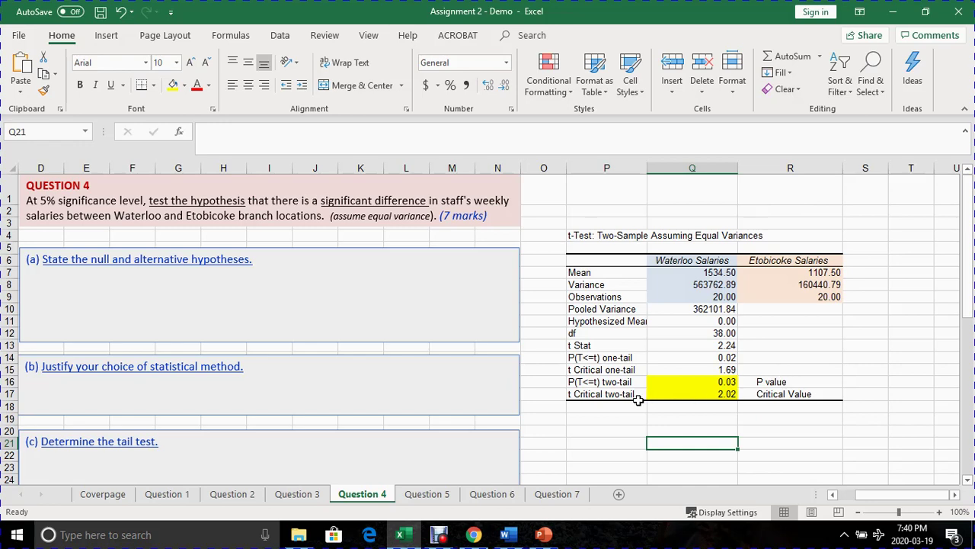
# Highlight the t Stat value in Q13 with yellow fill.
pyautogui.click(765, 395)
pyautogui.click(607, 395)
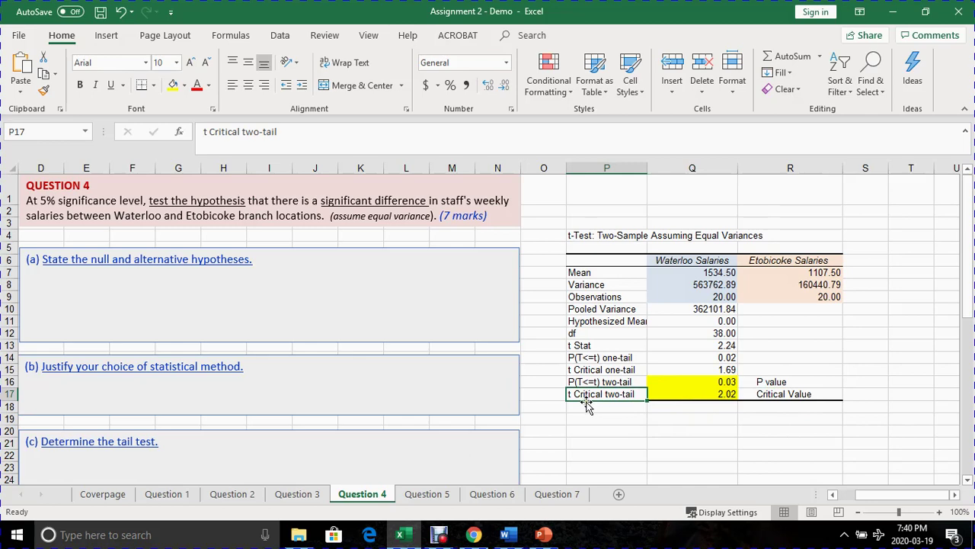
pyautogui.click(671, 347)
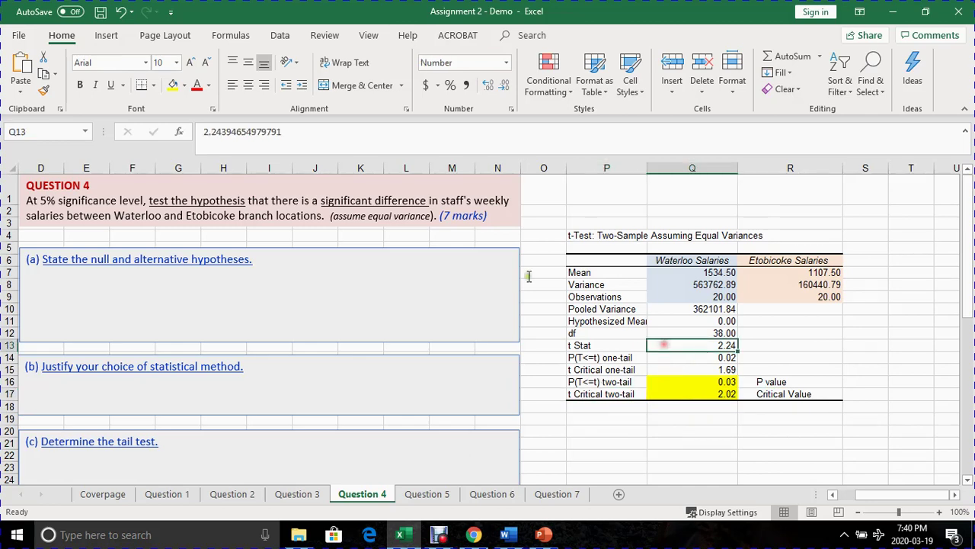
pyautogui.click(174, 84)
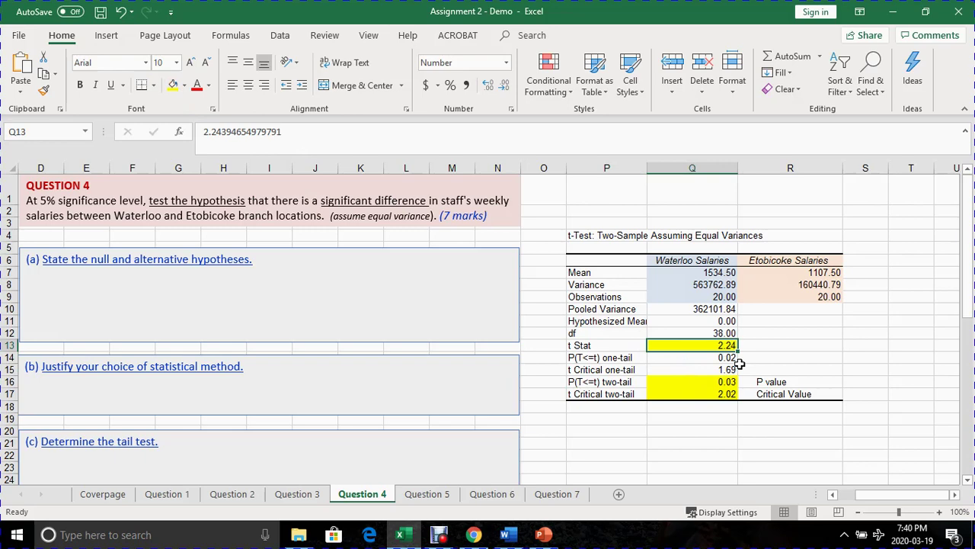
# Enter the label "Test Value" in R13 beside the t Stat and indent it by two levels.
pyautogui.click(762, 344)
pyautogui.write('Test Value')
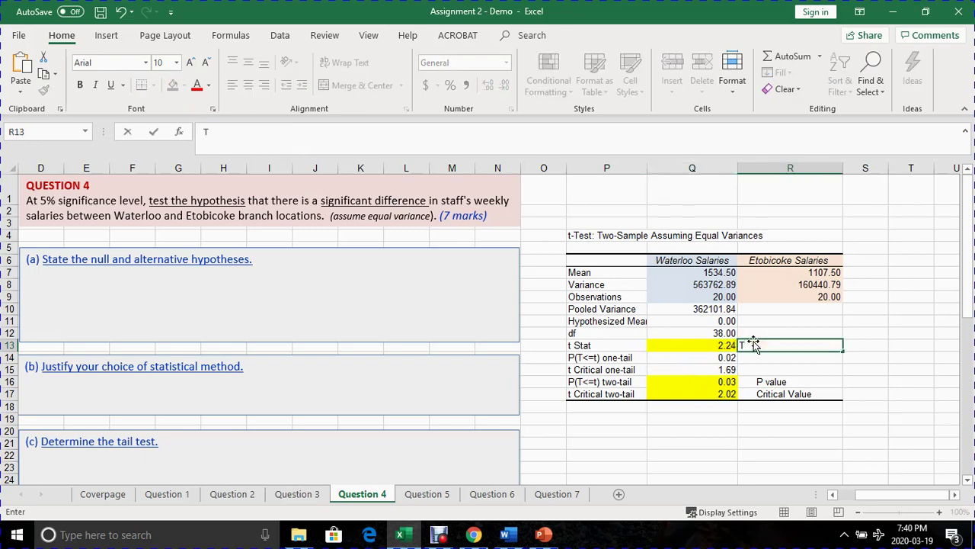
pyautogui.click(789, 431)
pyautogui.click(761, 347)
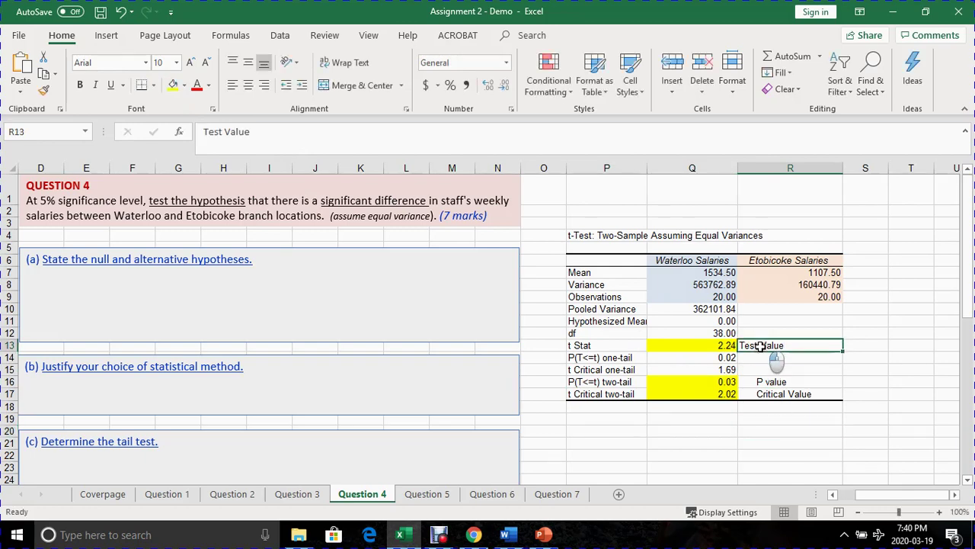
pyautogui.click(302, 84)
pyautogui.click(302, 84)
pyautogui.click(710, 442)
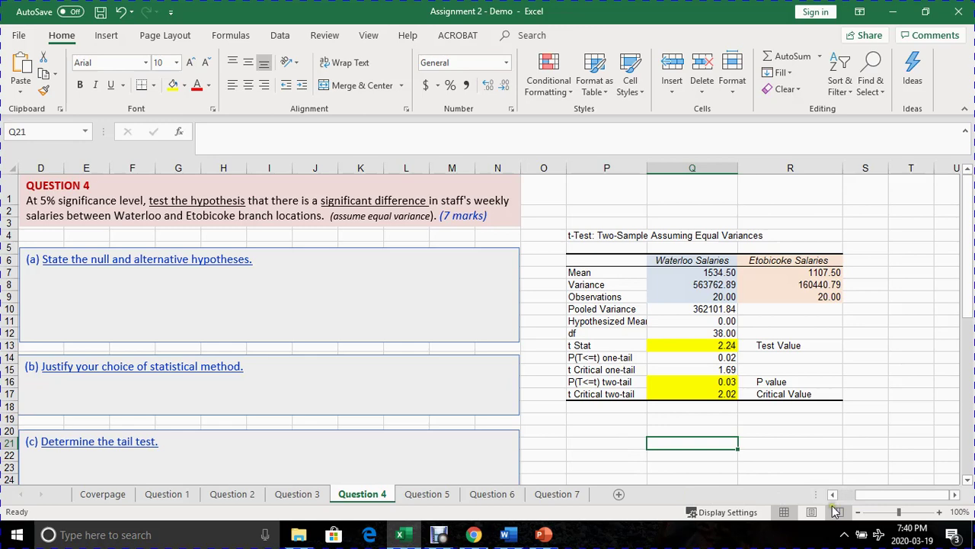
# Review the Question 4 statement and the prompts of parts (a), (b) and (c) alongside the t-test table.
pyautogui.moveTo(869, 495); pyautogui.dragTo(768, 496)
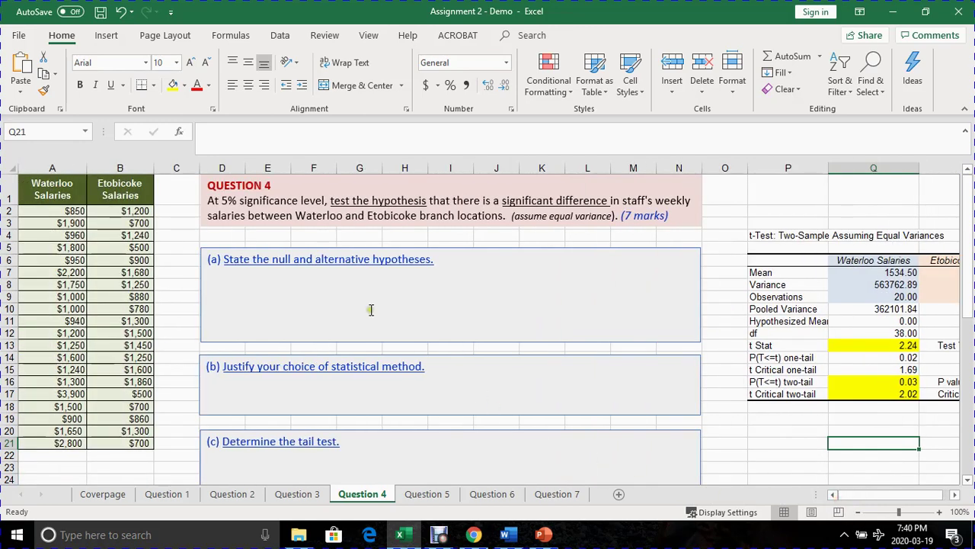
pyautogui.click(294, 264)
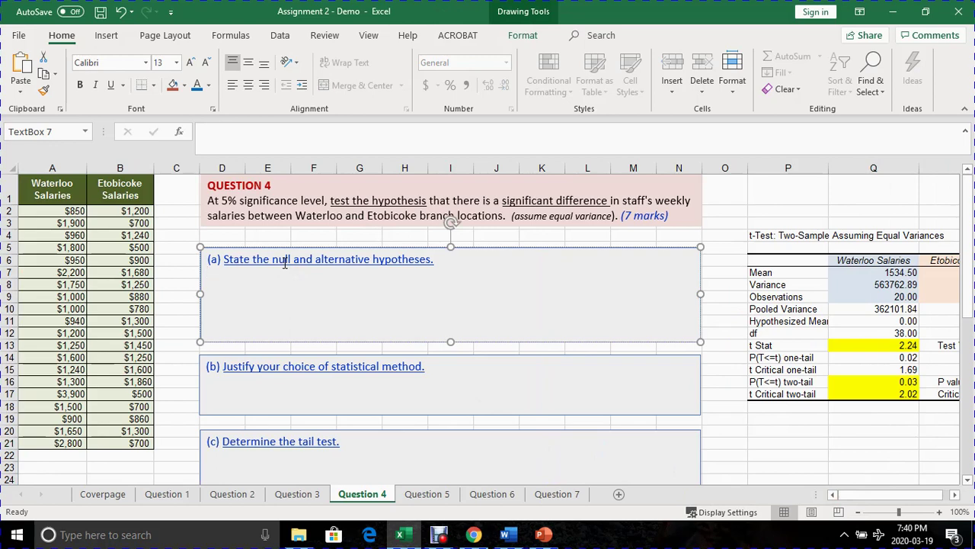
pyautogui.click(280, 298)
pyautogui.click(279, 397)
pyautogui.scroll(-1, 277, 393)
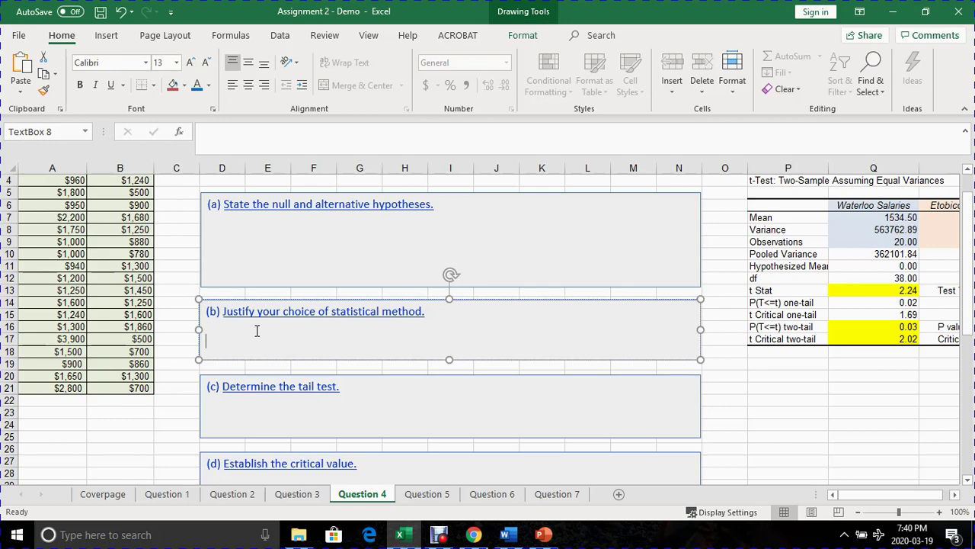
pyautogui.click(281, 406)
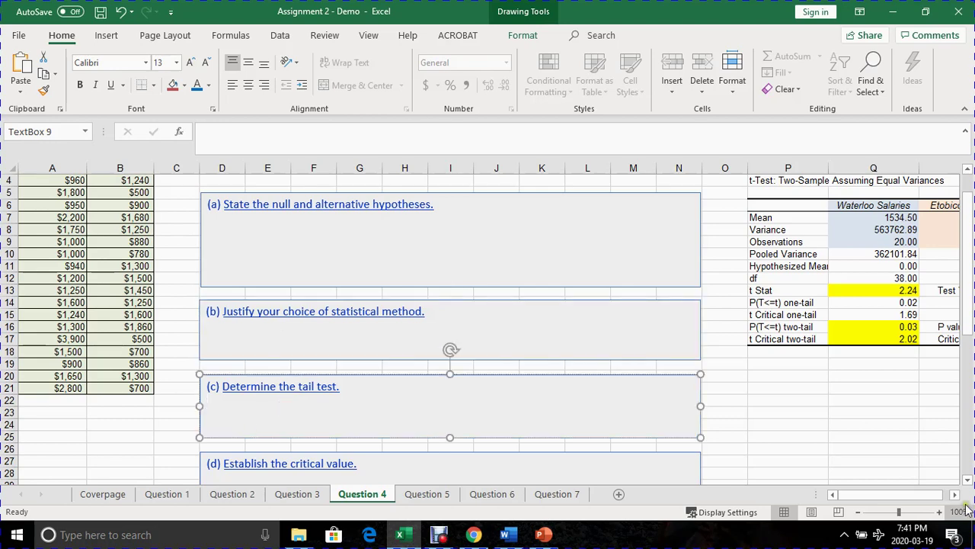
pyautogui.moveTo(911, 496); pyautogui.dragTo(936, 503)
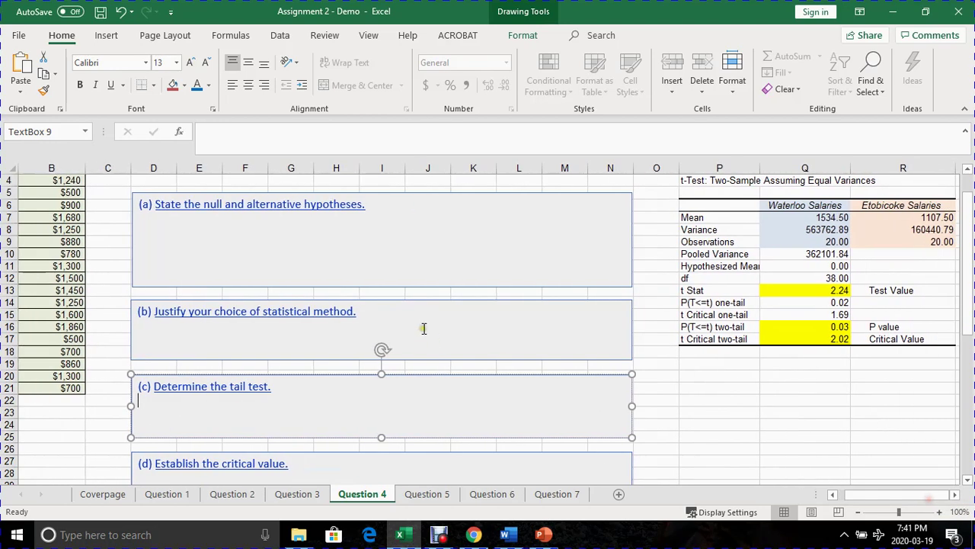
pyautogui.scroll(1, 160, 196)
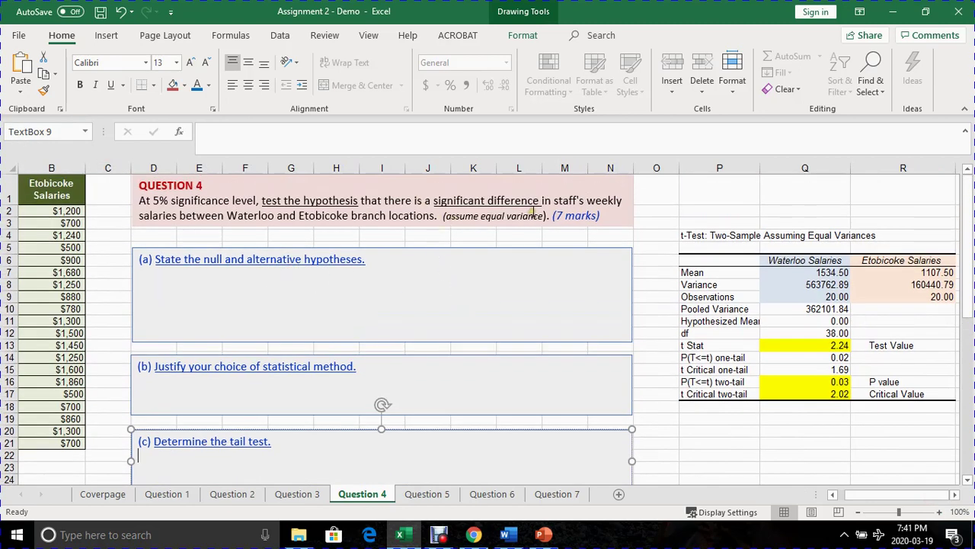
pyautogui.scroll(-1, 411, 333)
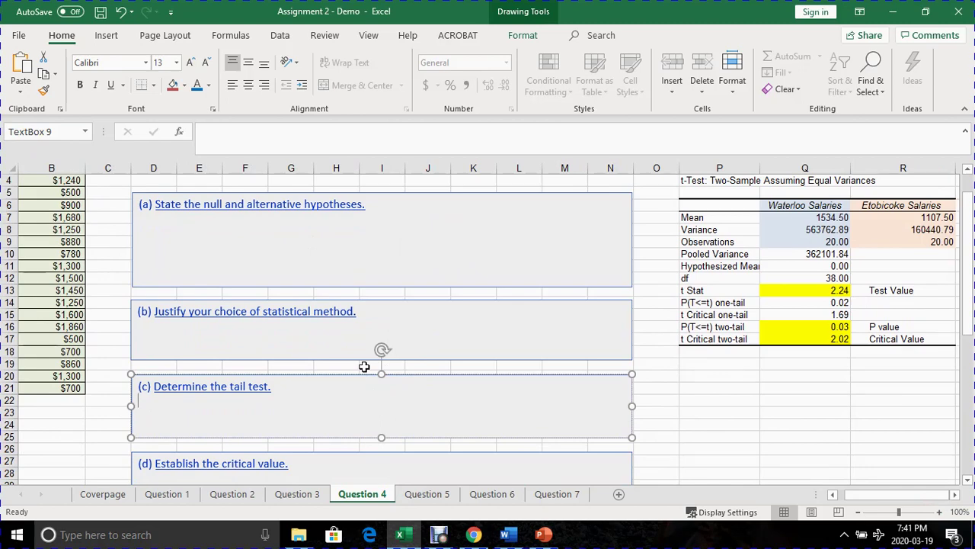
pyautogui.scroll(-3, 419, 410)
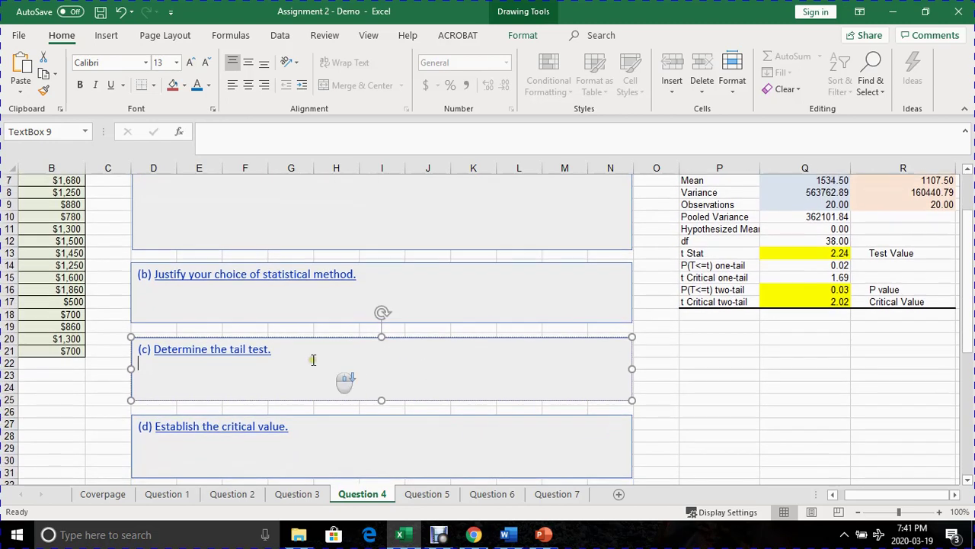
# Look up the two-tail critical value in the t-test table for the part (d) prompt.
pyautogui.click(212, 356)
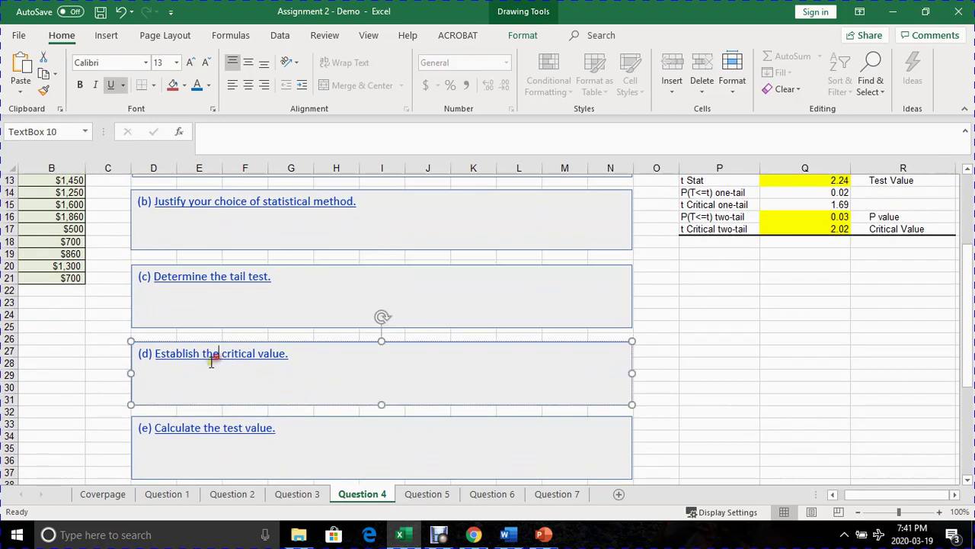
pyautogui.click(162, 372)
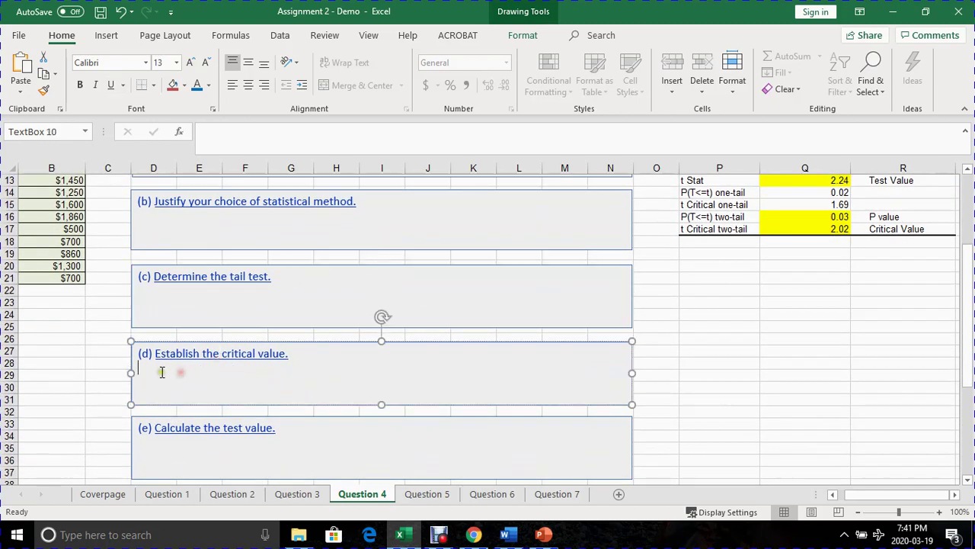
pyautogui.click(749, 363)
pyautogui.scroll(1, 835, 306)
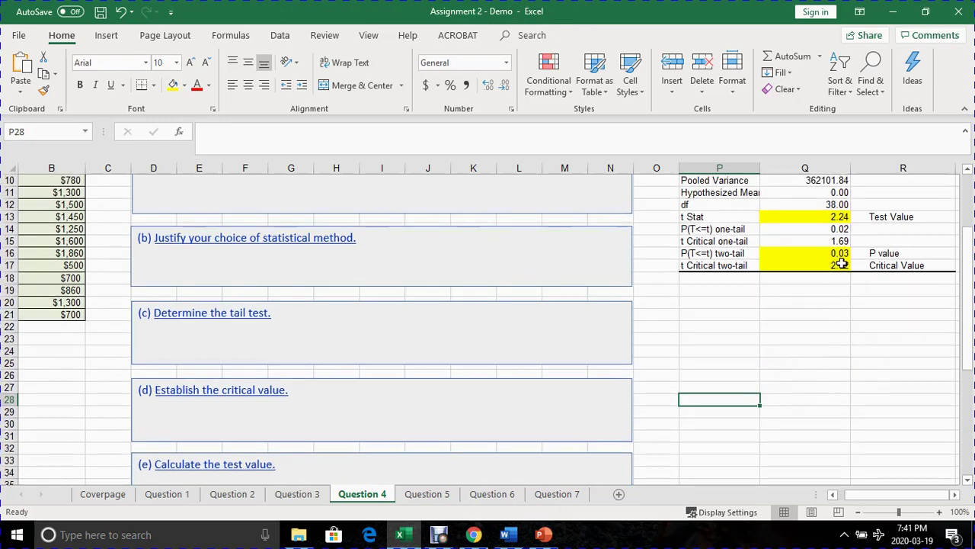
pyautogui.click(876, 267)
pyautogui.click(836, 254)
pyautogui.click(834, 266)
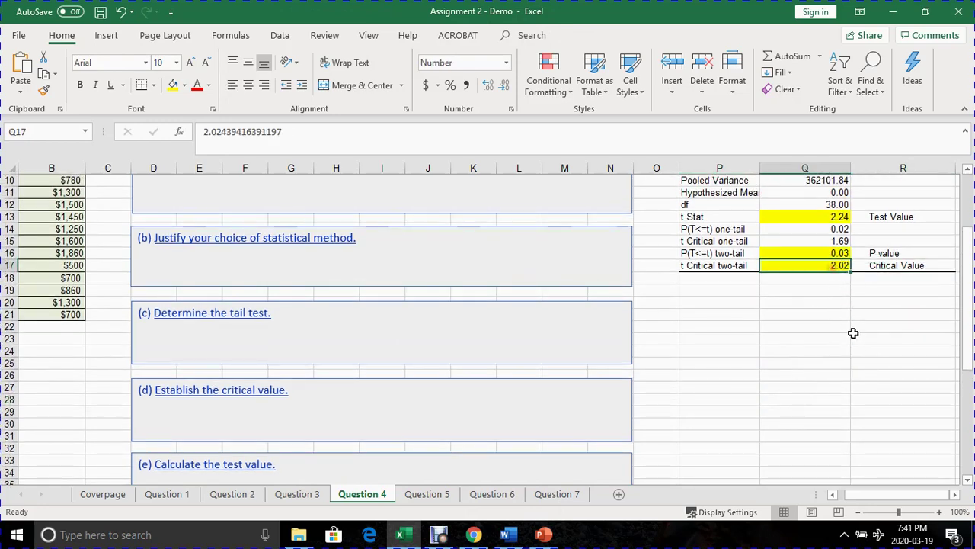
pyautogui.scroll(-2, 592, 304)
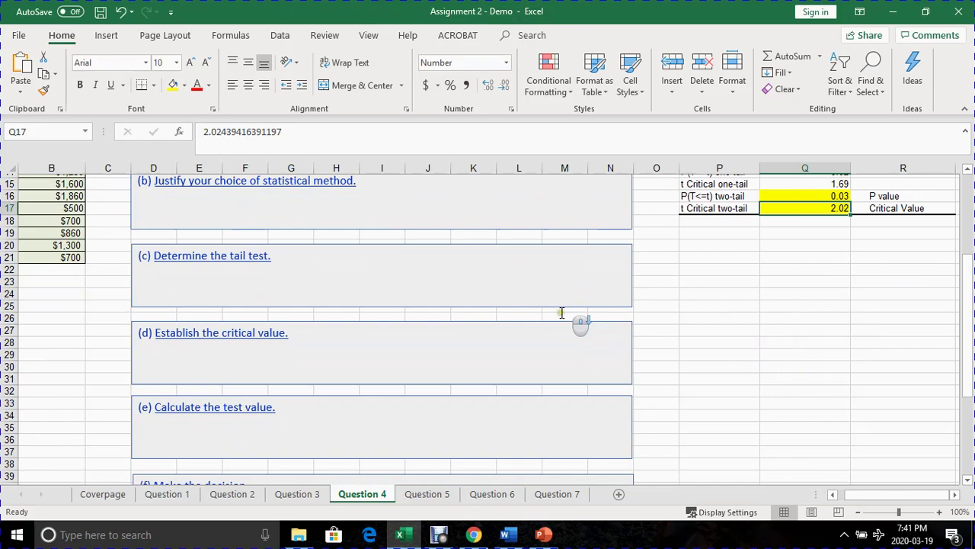
# Look up the t Stat in the t-test table as the test value for part (e).
pyautogui.click(223, 412)
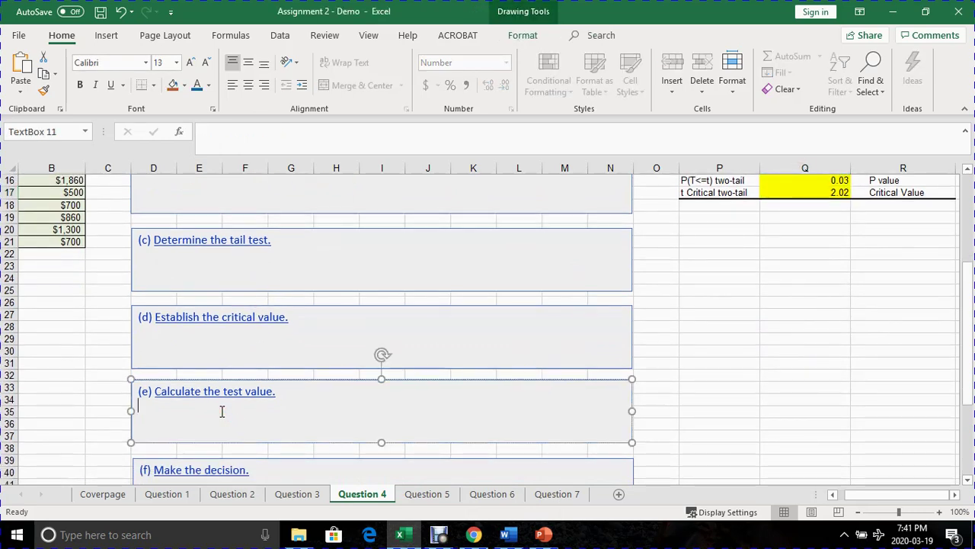
pyautogui.scroll(3, 710, 421)
pyautogui.click(834, 255)
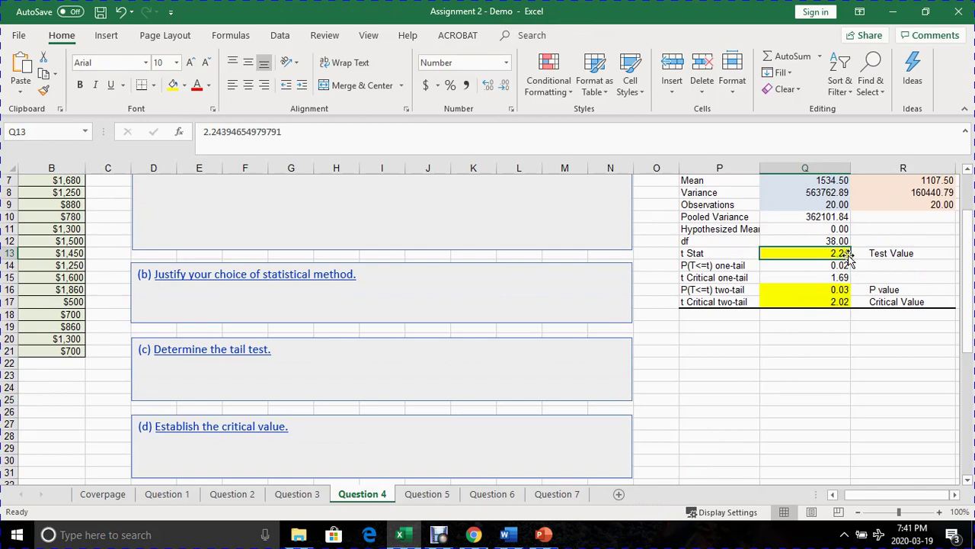
pyautogui.click(872, 254)
pyautogui.click(838, 255)
pyautogui.scroll(-3, 290, 440)
pyautogui.scroll(-3, 211, 400)
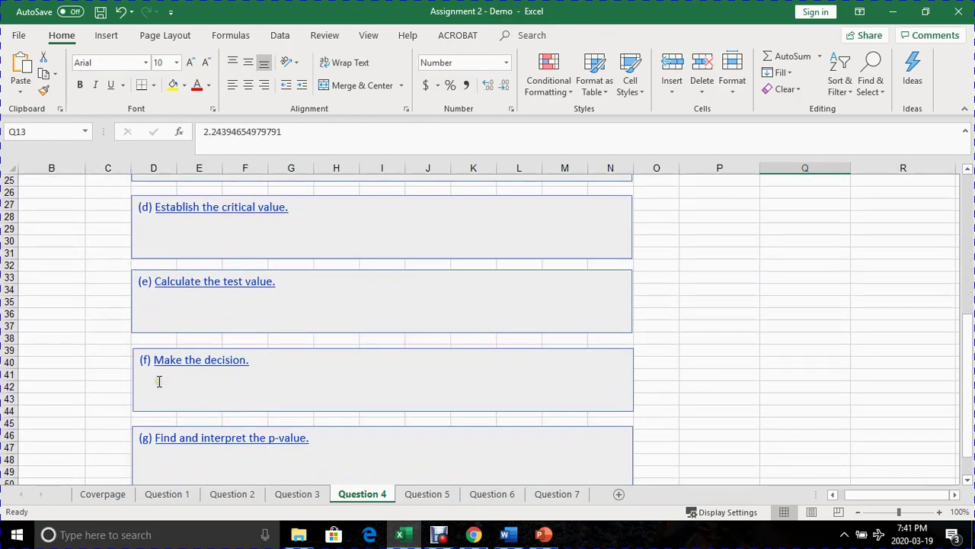
# Compare the t Stat in Q13 with the two-tail critical value in Q17 for the part (f) decision.
pyautogui.scroll(5, 177, 393)
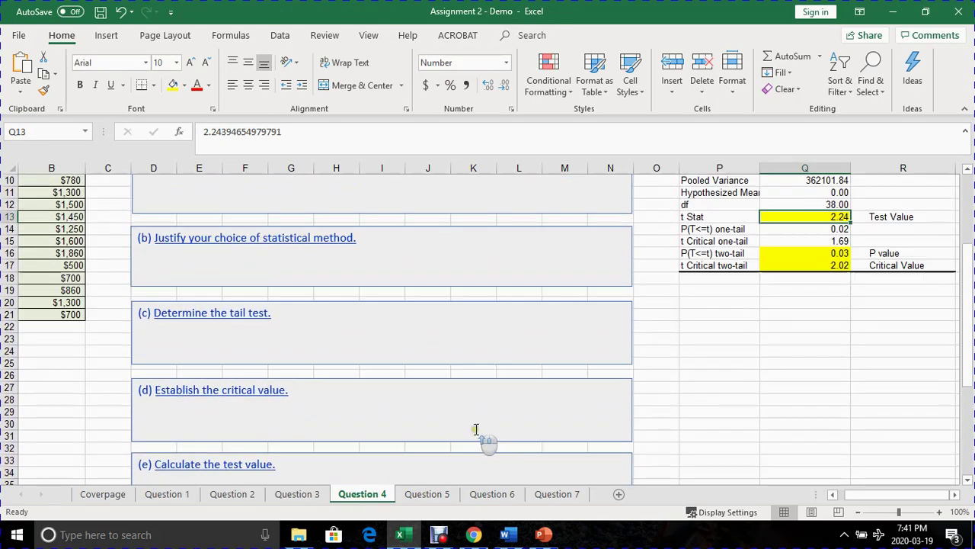
pyautogui.scroll(1, 796, 306)
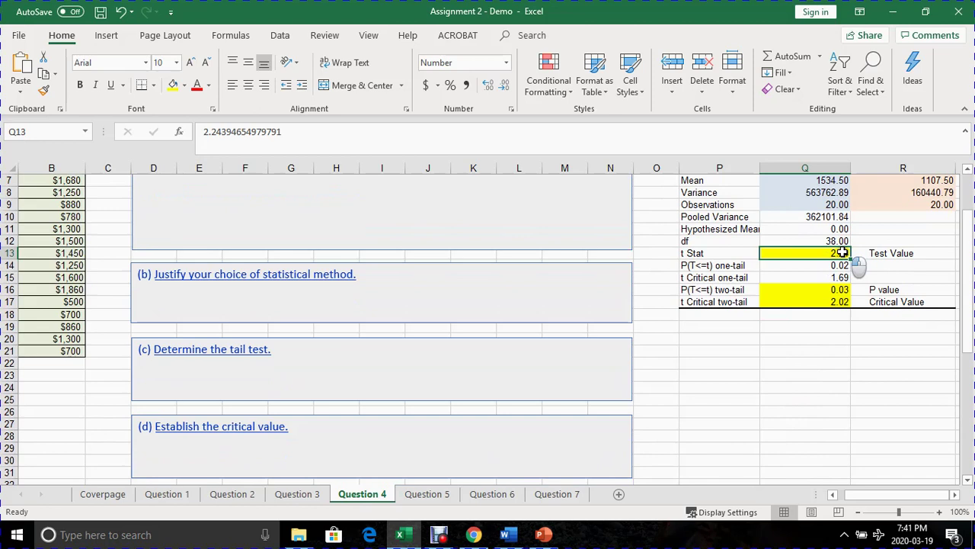
pyautogui.click(838, 303)
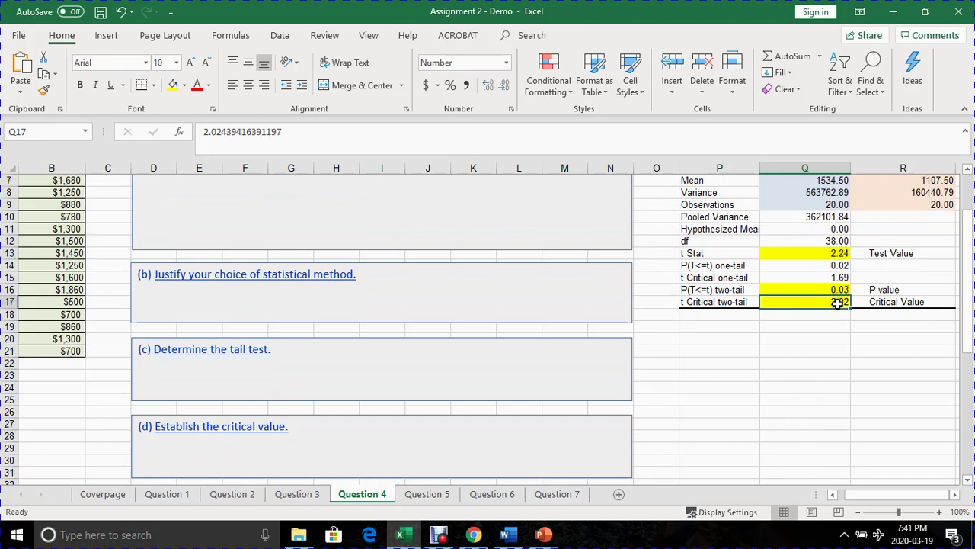
pyautogui.click(844, 253)
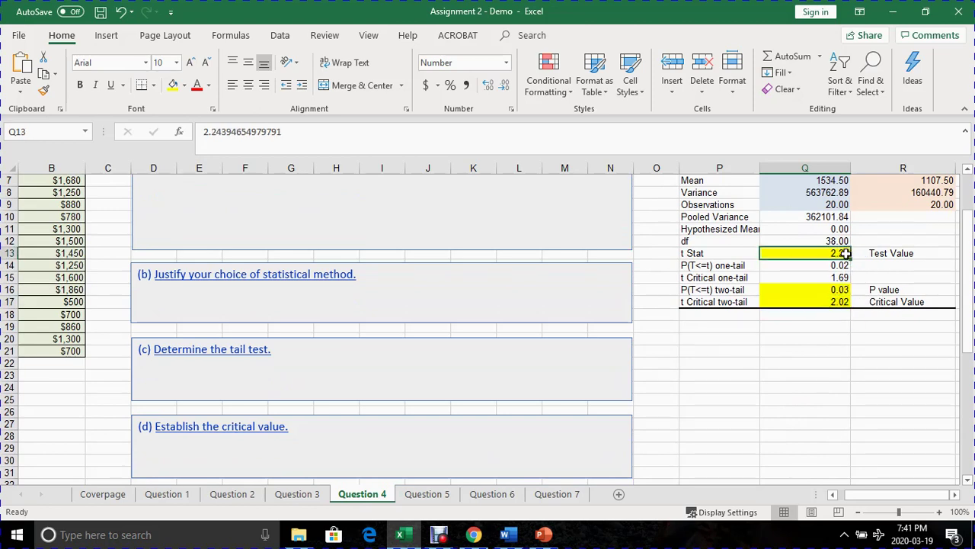
pyautogui.click(830, 303)
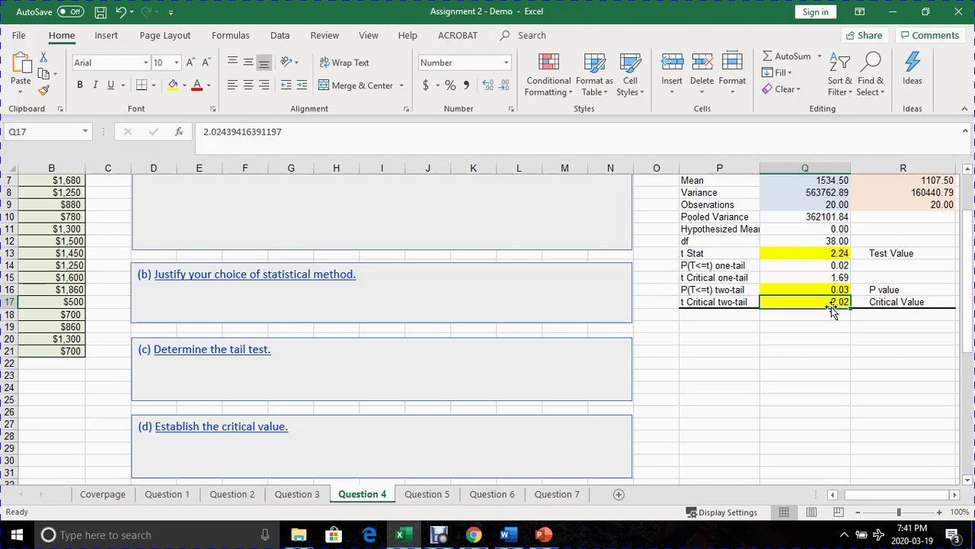
pyautogui.scroll(-1, 445, 318)
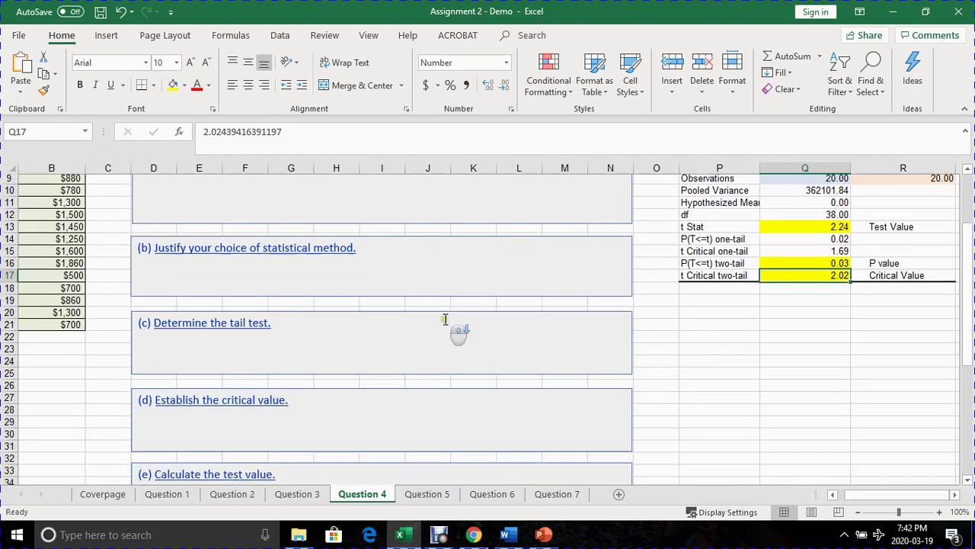
pyautogui.scroll(1, 445, 319)
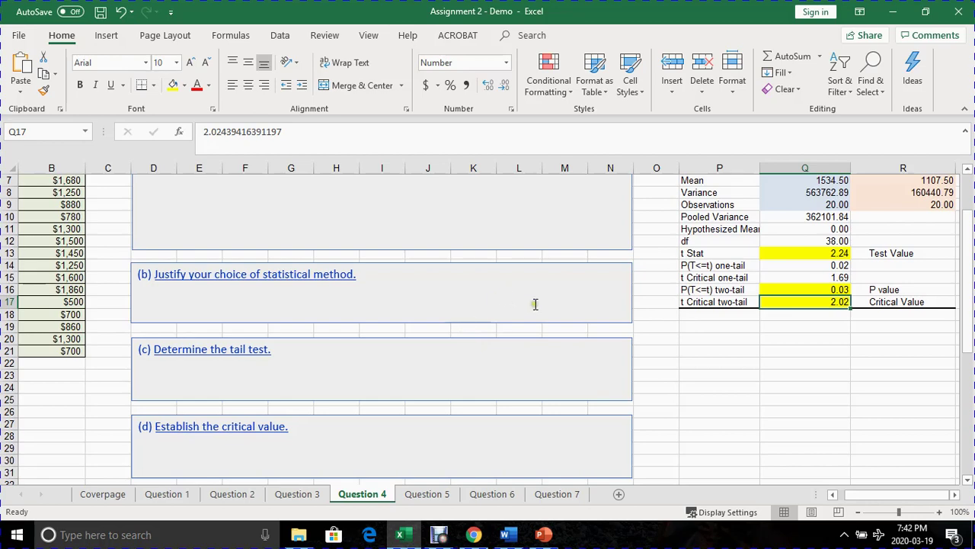
pyautogui.scroll(-3, 534, 327)
pyautogui.scroll(1, 644, 322)
pyautogui.scroll(-4, 587, 355)
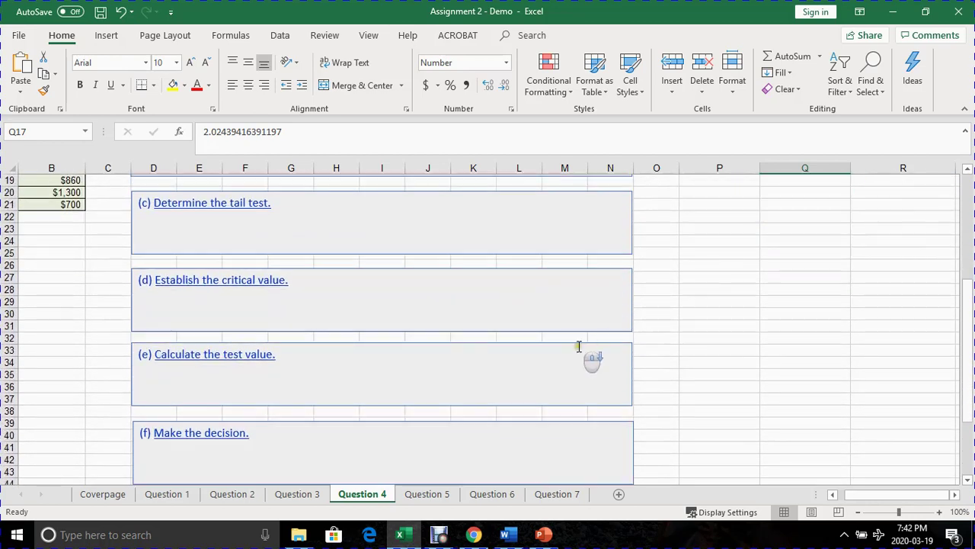
pyautogui.scroll(4, 587, 355)
pyautogui.click(803, 312)
pyautogui.click(826, 265)
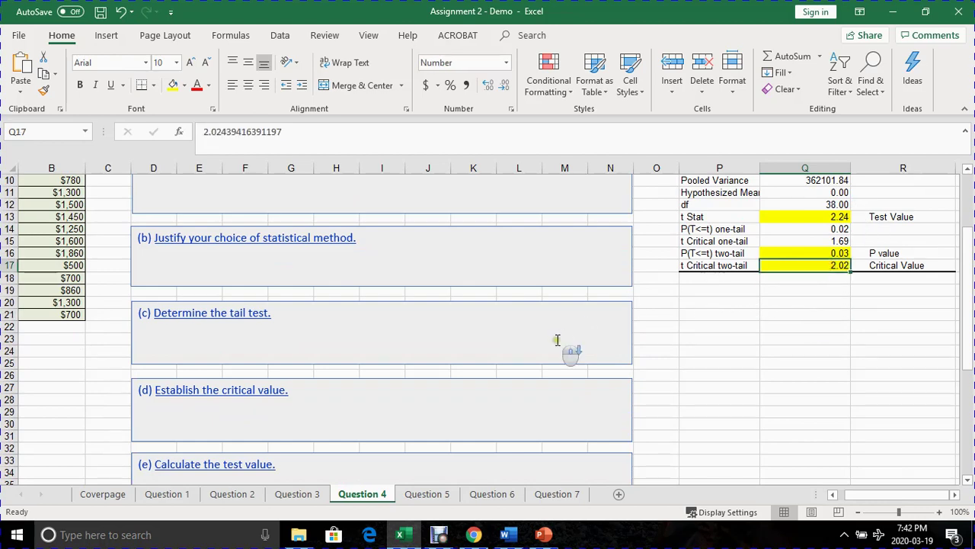
# Enter "- 2.02 and + 2.02" as the answer in the part (d) critical value text box.
pyautogui.scroll(-2, 557, 344)
pyautogui.scroll(-2, 235, 418)
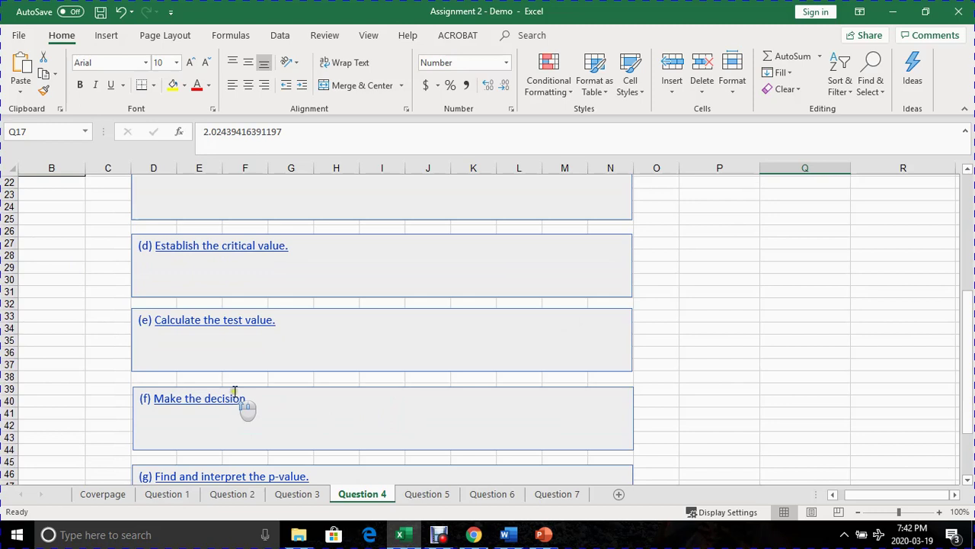
pyautogui.scroll(1, 244, 404)
pyautogui.click(190, 295)
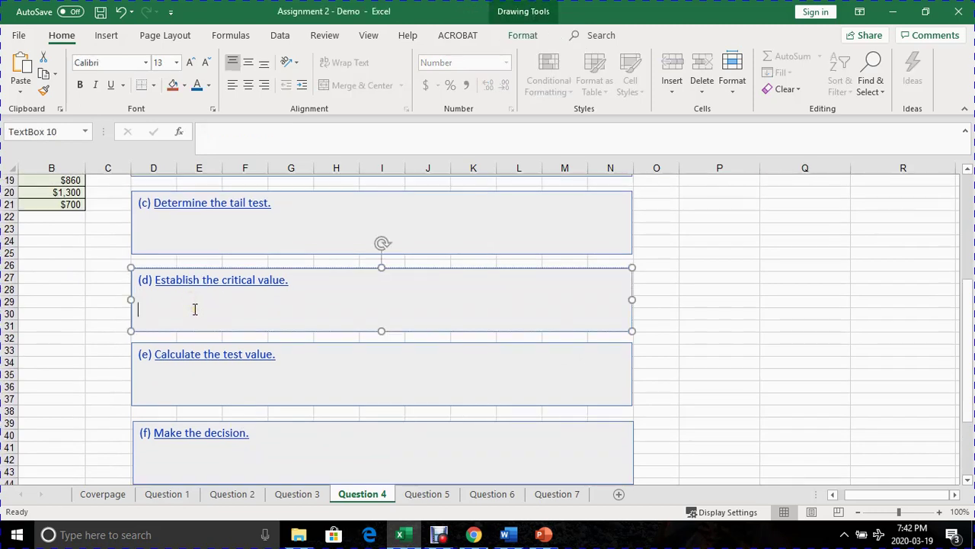
pyautogui.scroll(3, 175, 291)
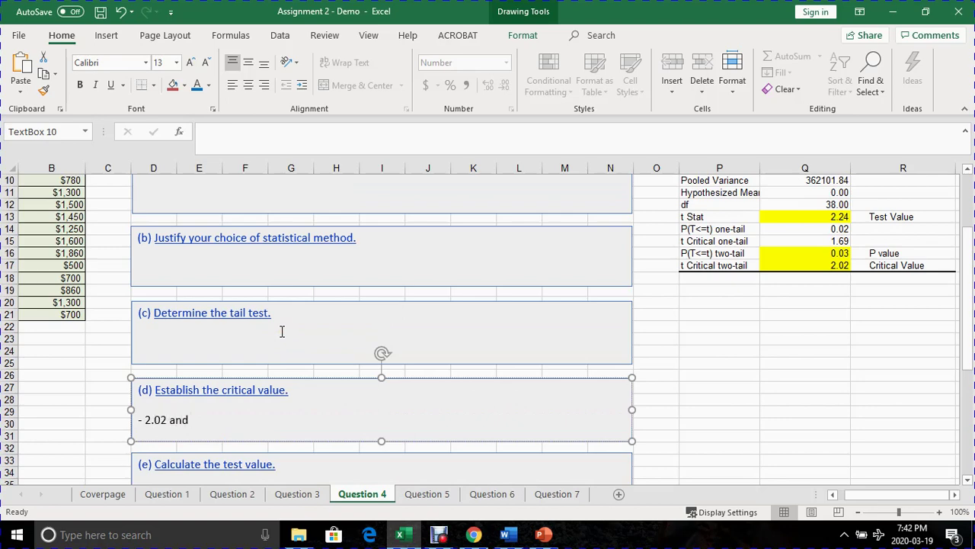
pyautogui.write('2.02')
# Check the t Stat in Q13 against the part (e) test value prompt.
pyautogui.click(784, 216)
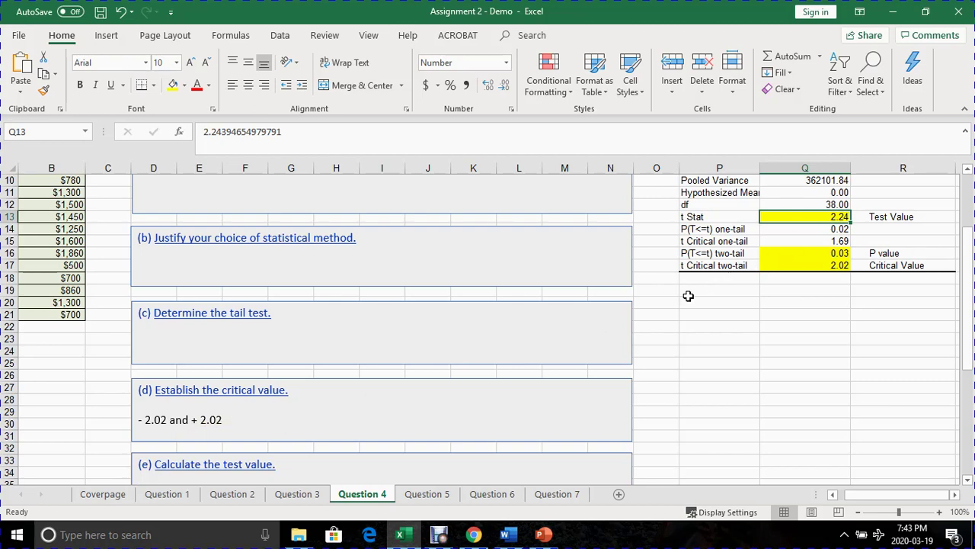
pyautogui.scroll(-1, 253, 439)
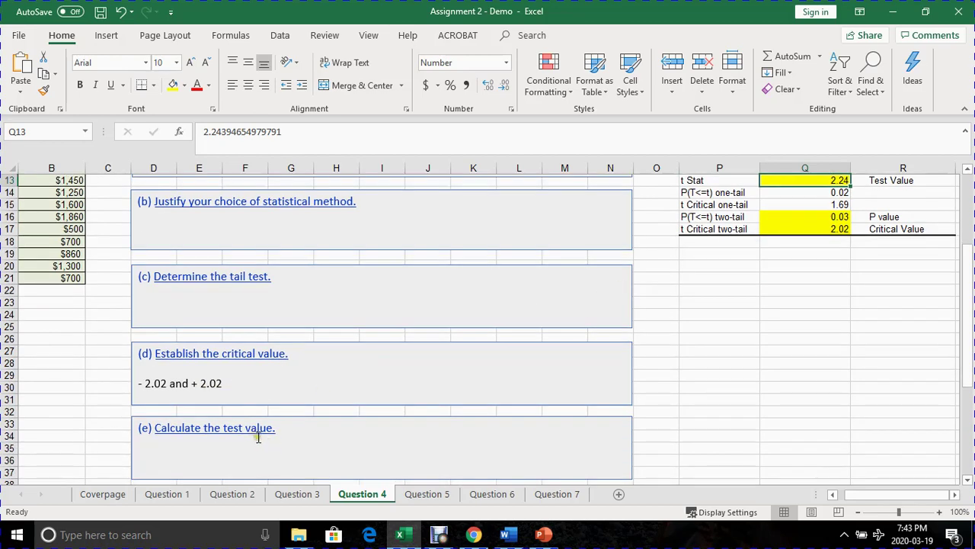
pyautogui.scroll(4, 263, 431)
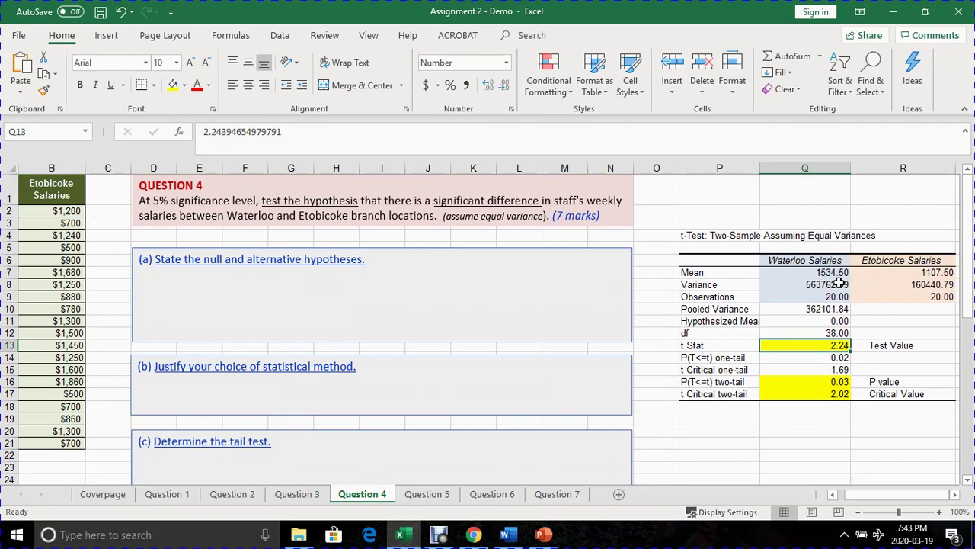
pyautogui.scroll(-5, 490, 457)
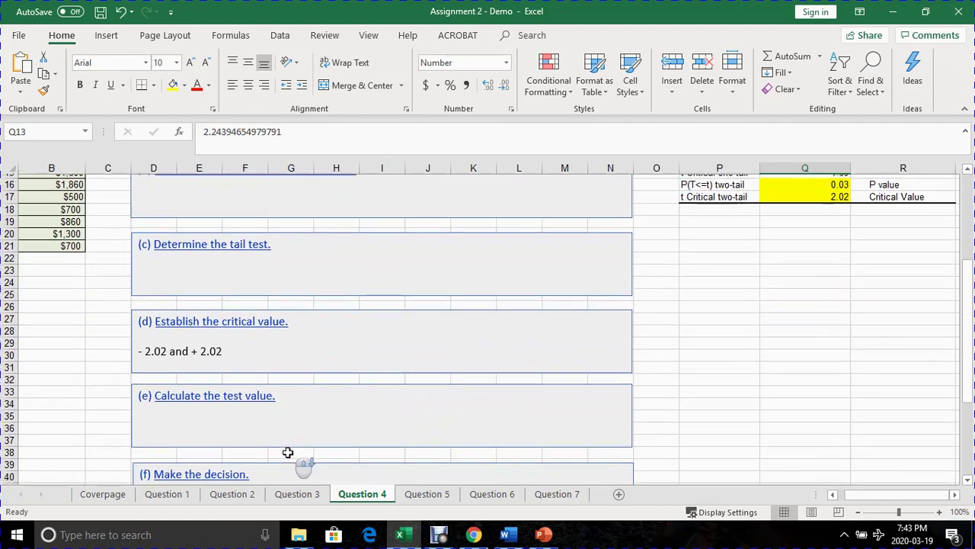
pyautogui.click(248, 427)
pyautogui.scroll(1, 260, 412)
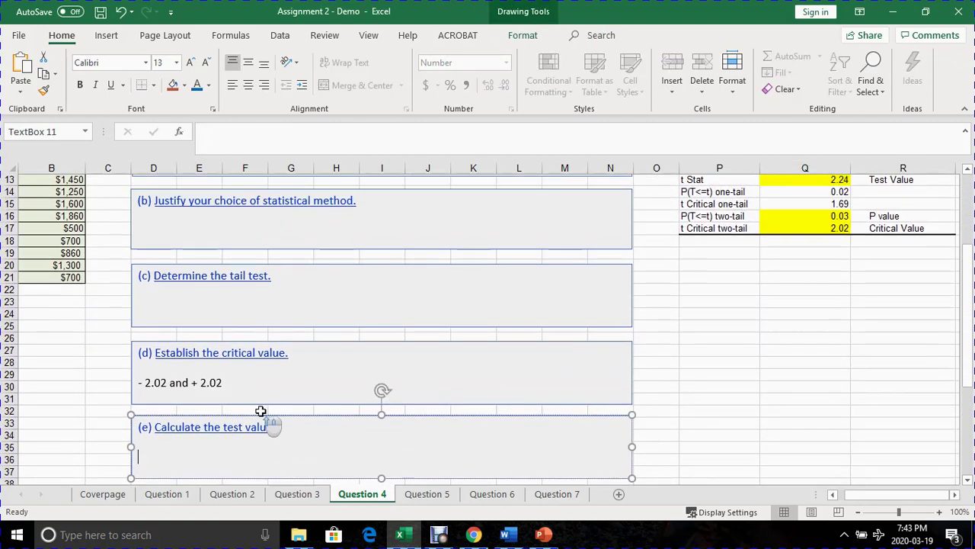
pyautogui.scroll(2, 779, 281)
# Look up the two-tail p-value in Q16 of the t-test table for the part (g) text box.
pyautogui.scroll(-5, 614, 370)
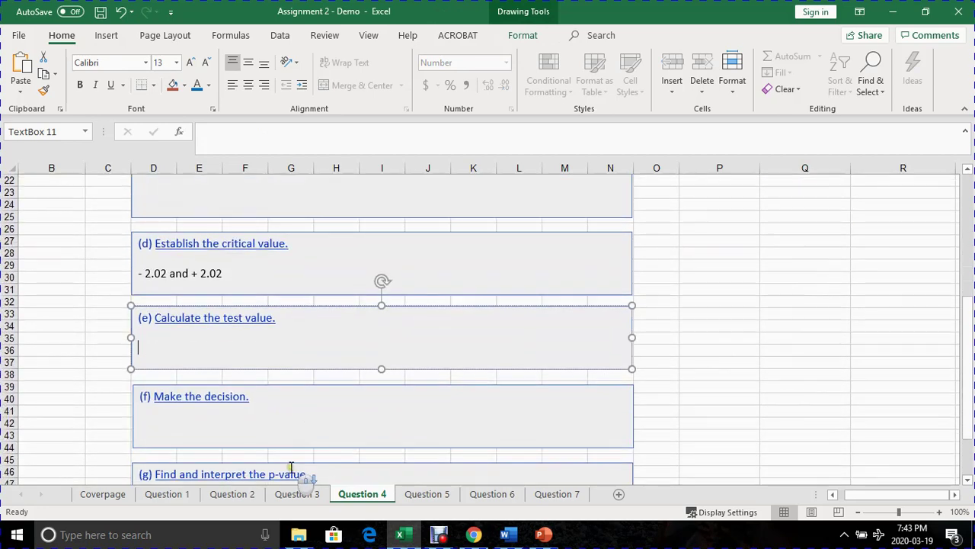
pyautogui.scroll(-2, 290, 466)
pyautogui.click(204, 433)
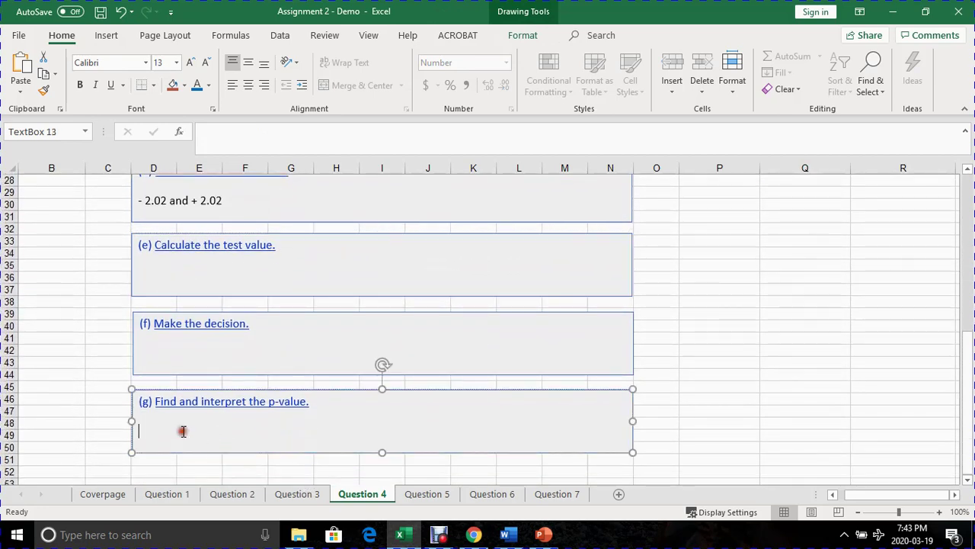
pyautogui.scroll(3, 919, 250)
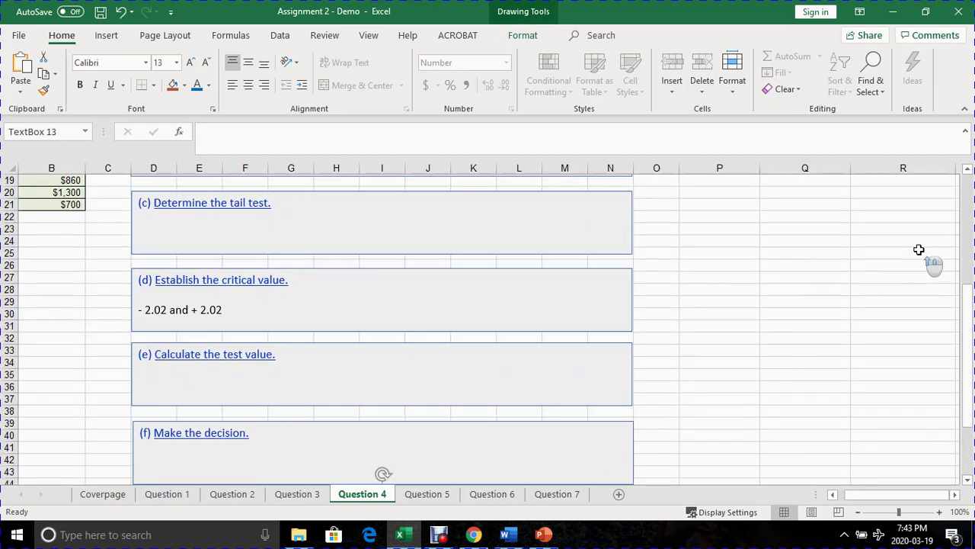
pyautogui.scroll(3, 899, 256)
pyautogui.scroll(1, 858, 297)
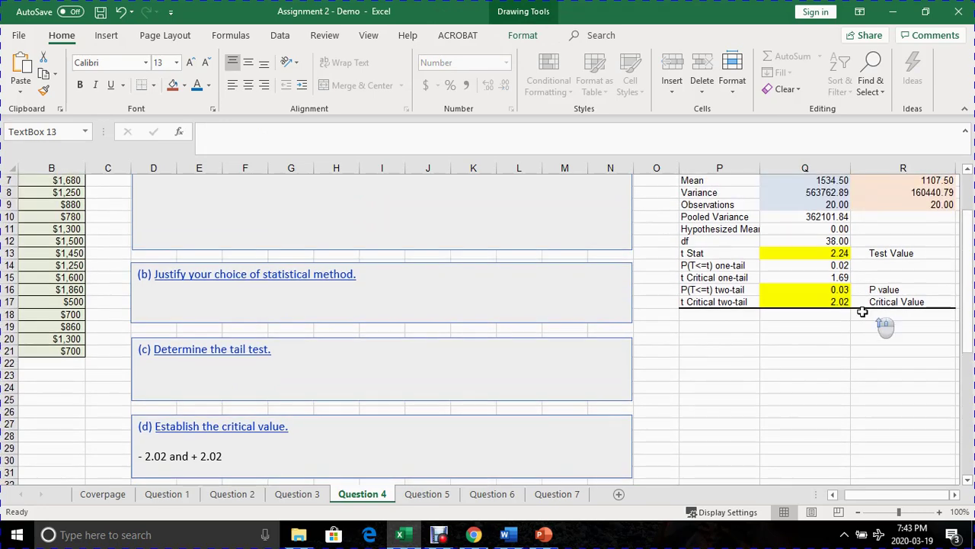
pyautogui.click(871, 290)
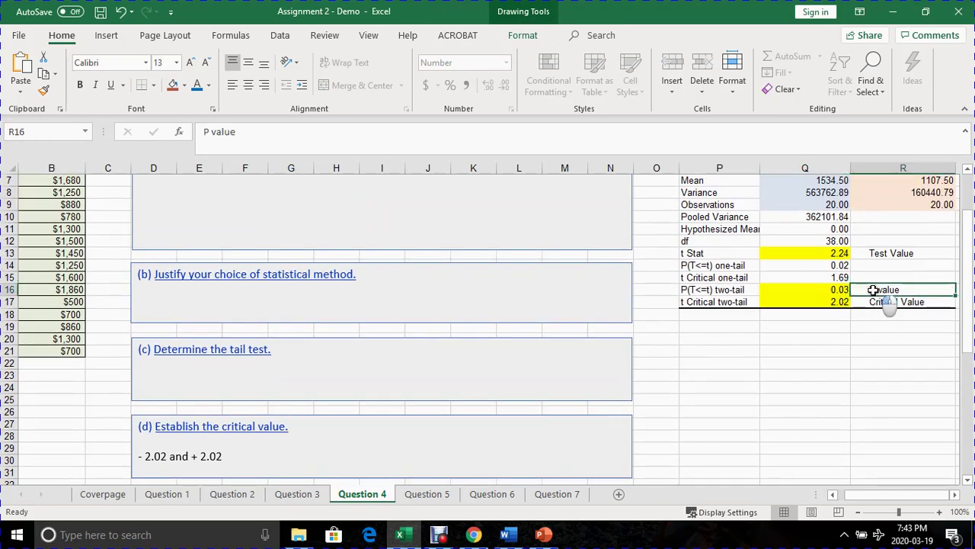
pyautogui.click(838, 292)
# Compare the two-tail p-value in Q16 with the 5% significance level stated in Question 4.
pyautogui.scroll(2, 829, 326)
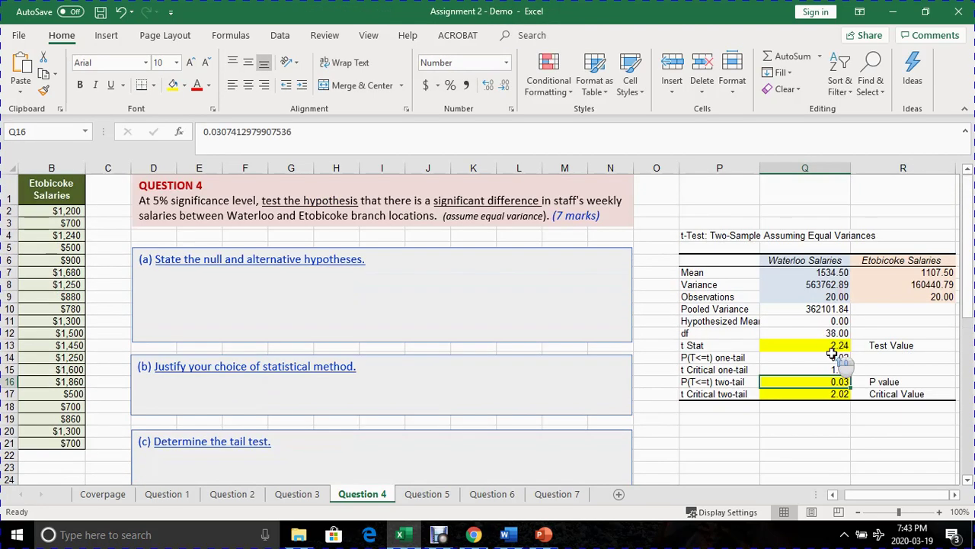
pyautogui.click(869, 383)
pyautogui.click(838, 380)
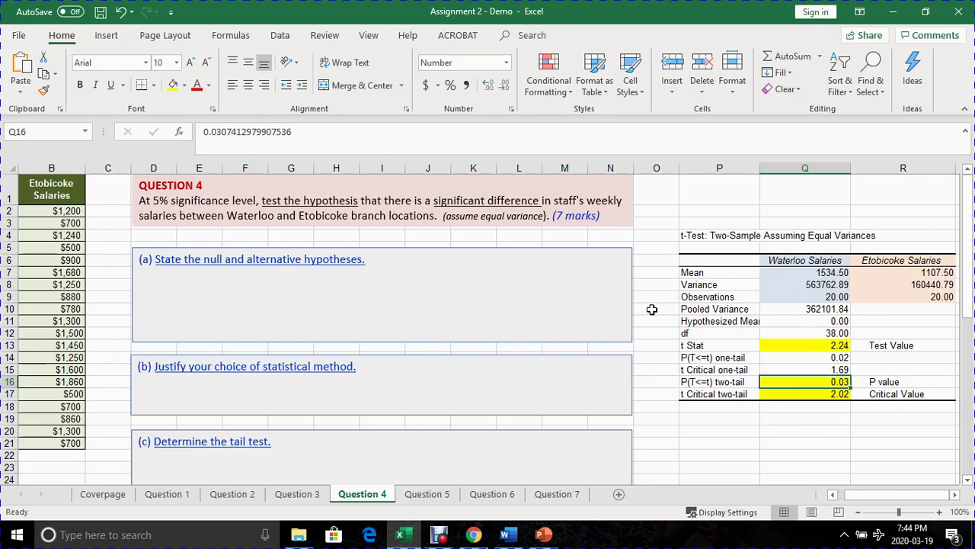
pyautogui.scroll(-6, 392, 392)
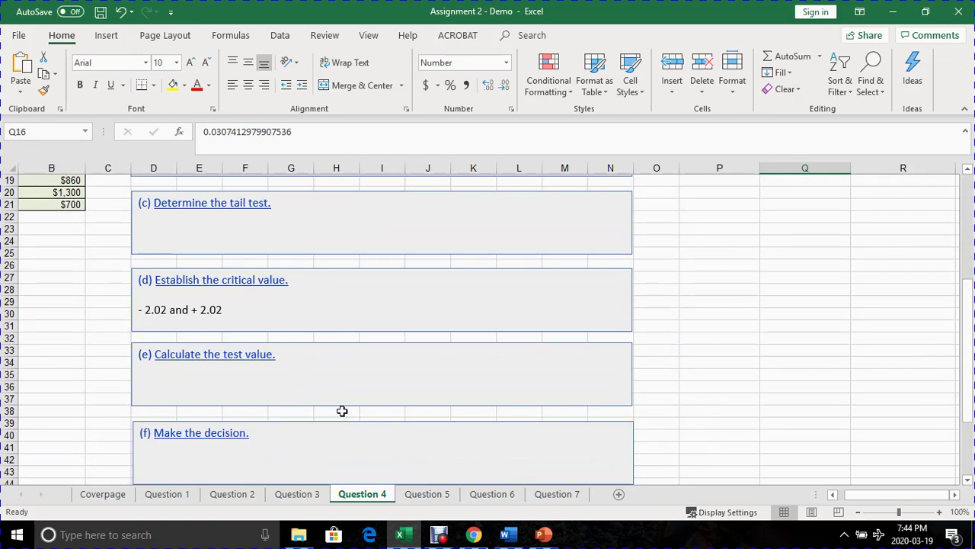
pyautogui.scroll(6, 342, 411)
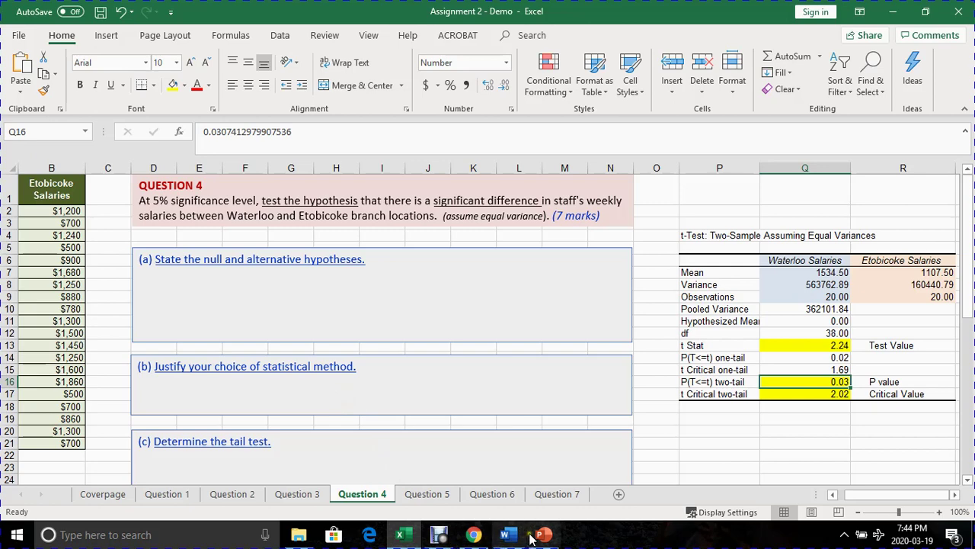
# Switch to the Chapter 10 presentation in PowerPoint and review the seven-step worked solutions for Case 6 and Case 5.
pyautogui.moveTo(543, 534)
pyautogui.click(587, 493)
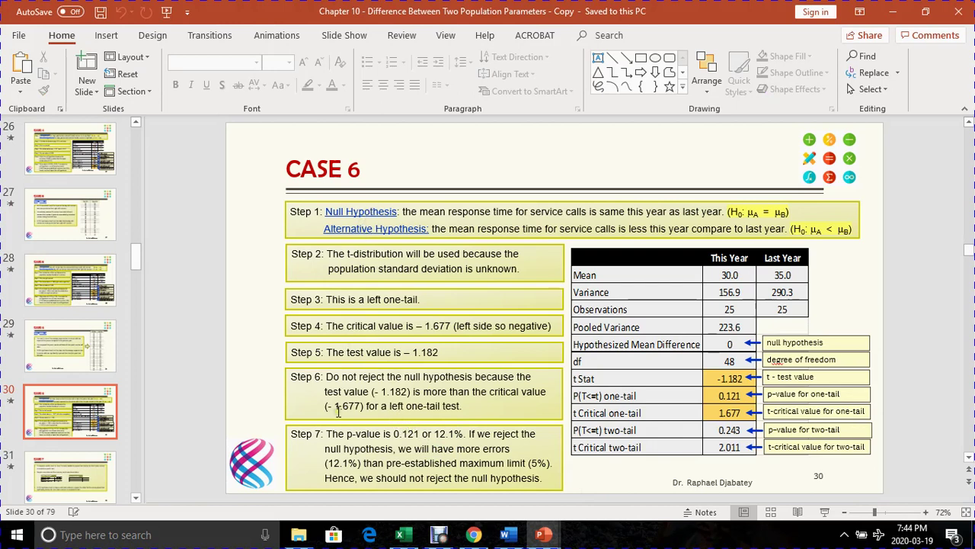
pyautogui.scroll(1, 338, 411)
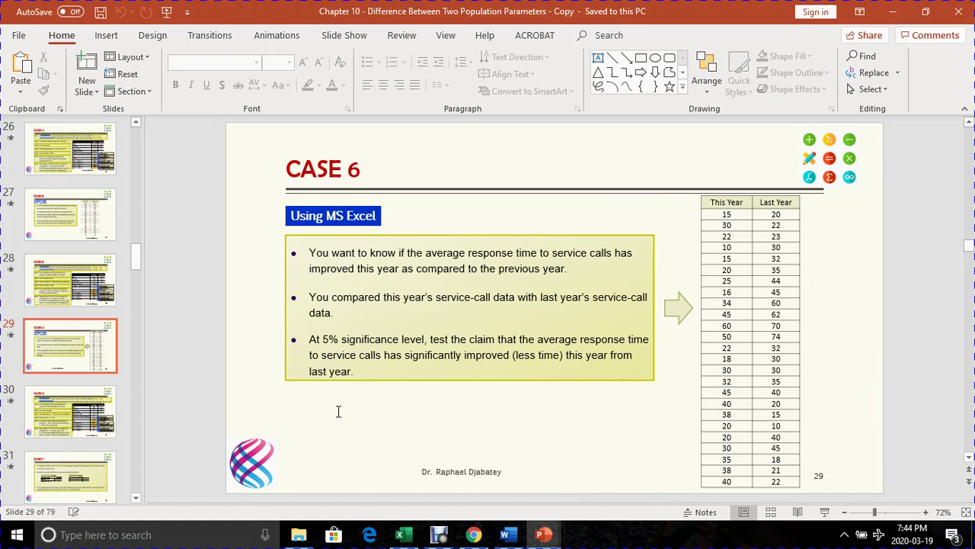
pyautogui.scroll(1, 339, 411)
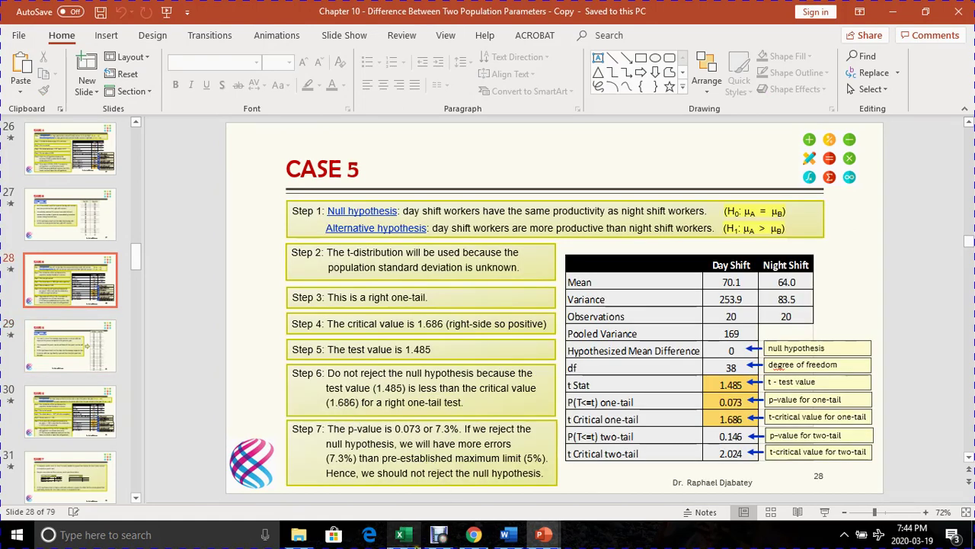